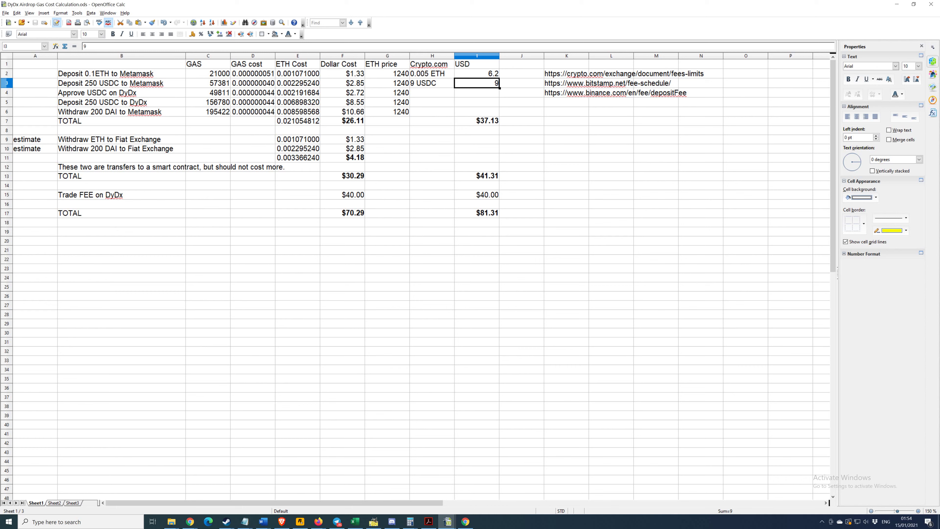
Review the Crypto.com fees, the fiat withdrawal estimates, the DyDx trade fee and the cost totals in the spreadsheet
click(431, 74)
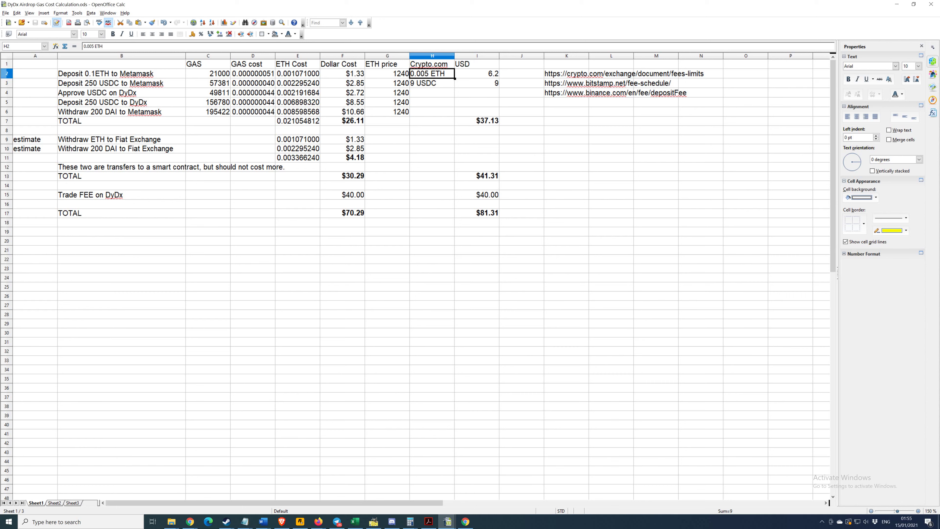
click(587, 84)
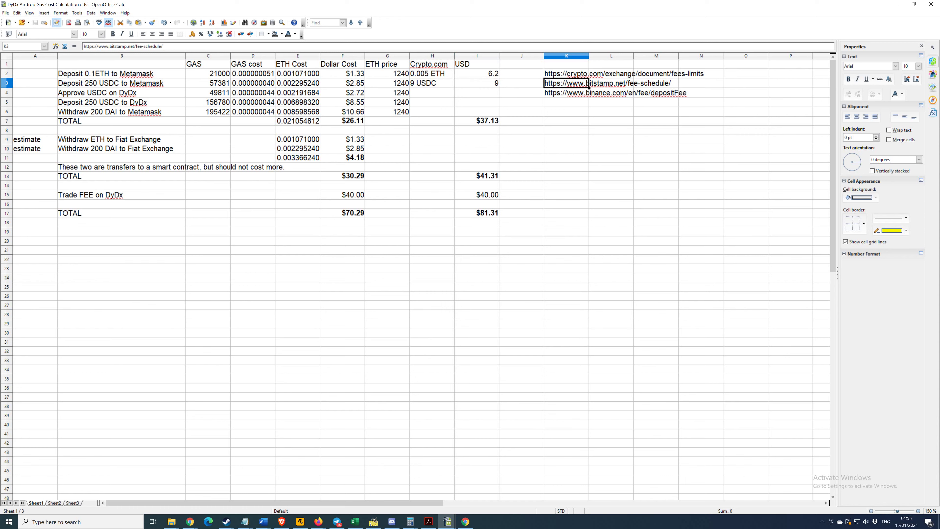
click(352, 121)
click(485, 121)
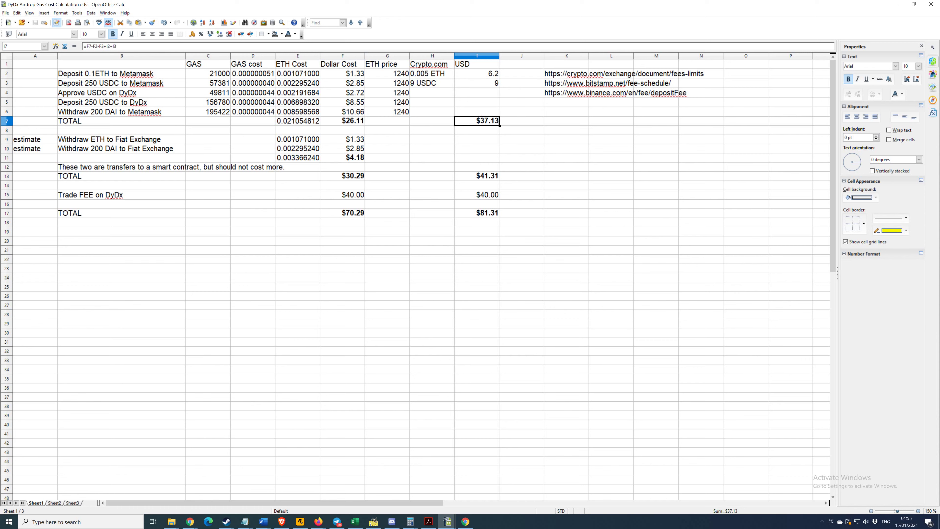
click(122, 139)
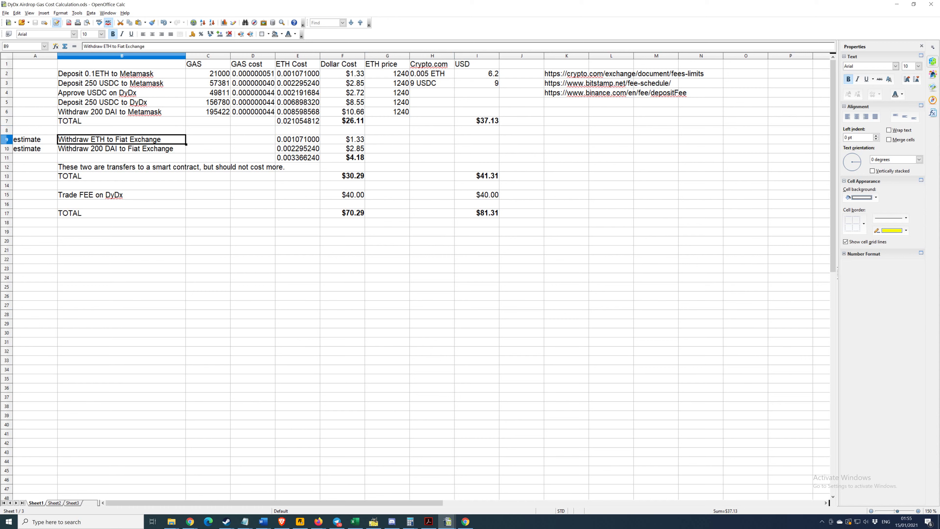
click(121, 148)
click(342, 157)
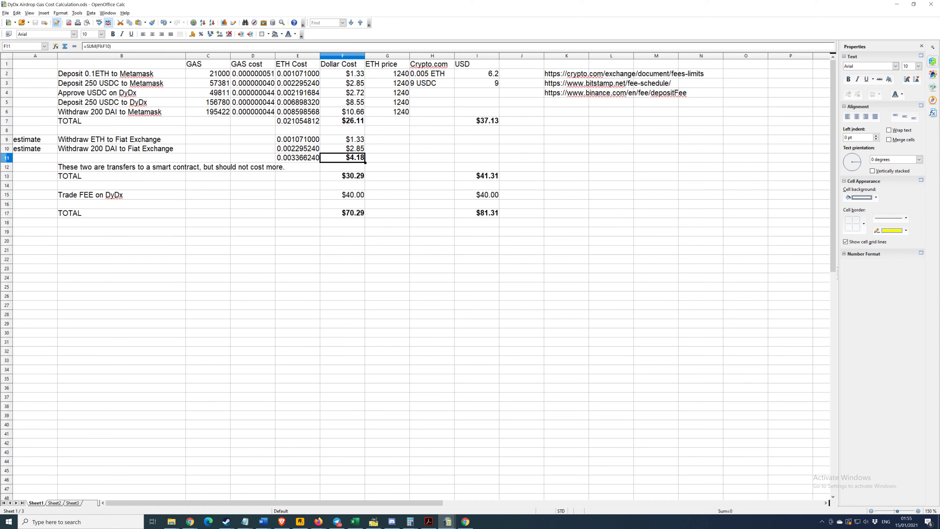
click(297, 139)
click(297, 148)
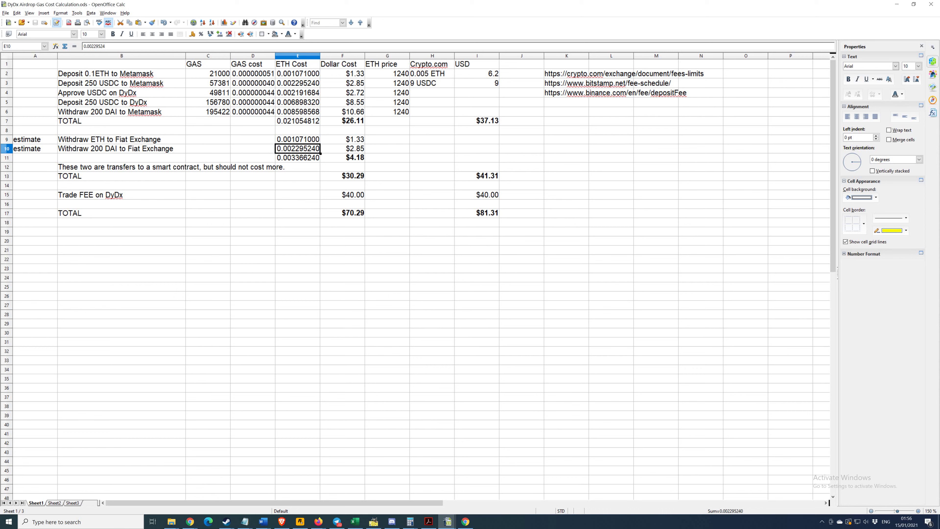
click(342, 176)
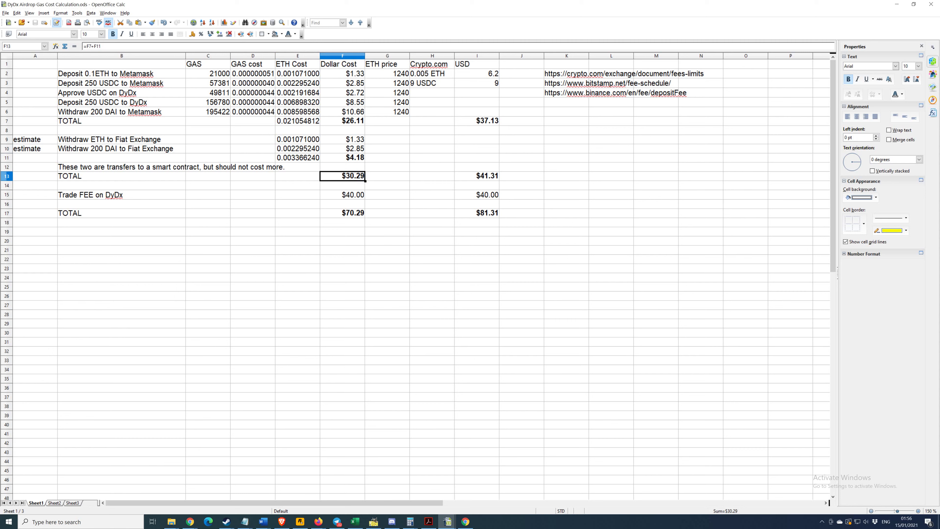
click(342, 194)
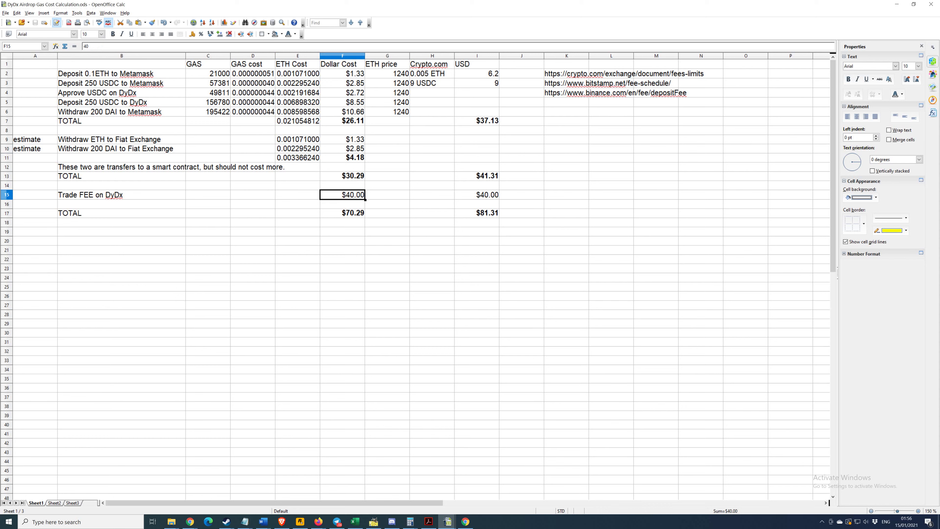
click(342, 213)
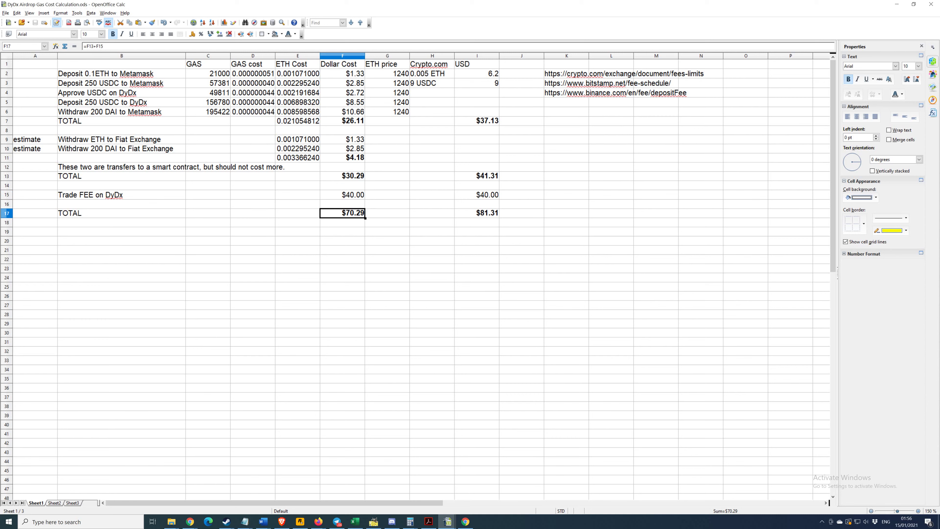
Enter the amounts 500 and 1000 in cells F19 and F20, below the final Dollar Cost total
click(343, 231)
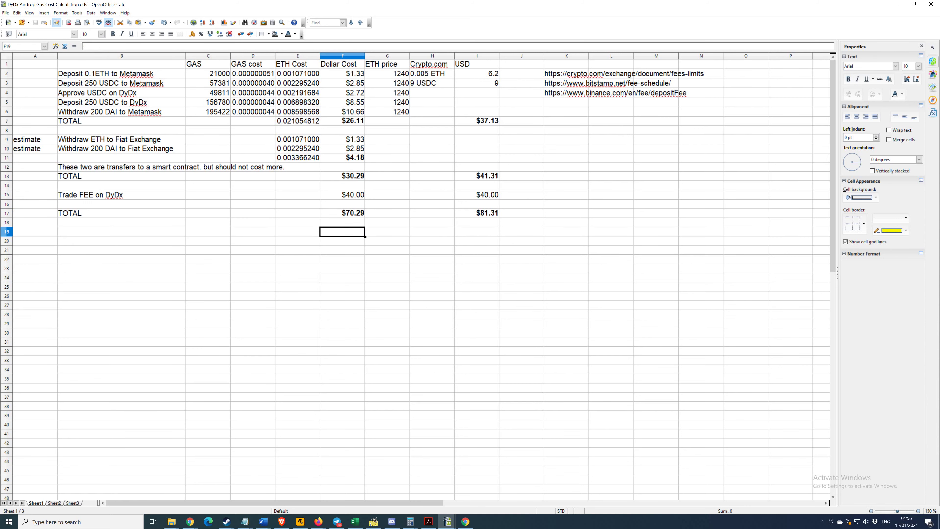
text(500)
key(Return)
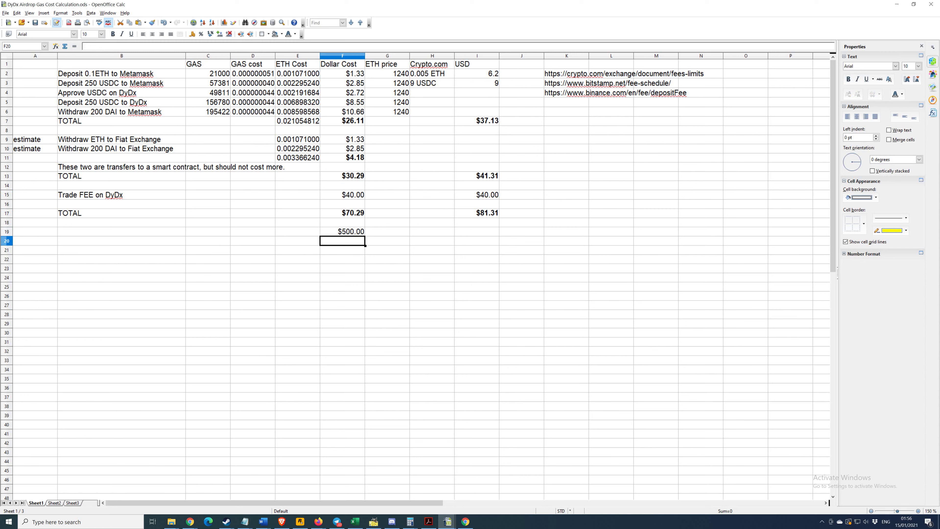
text(1000)
key(Return)
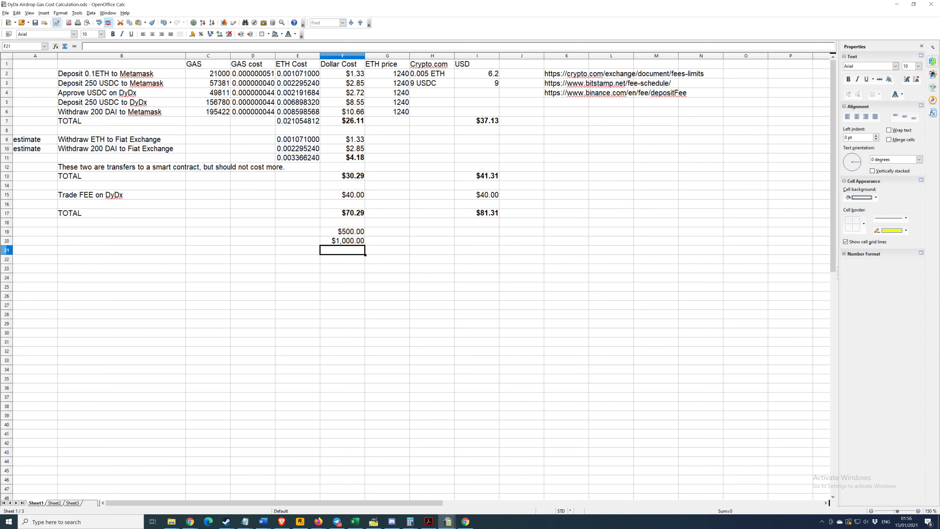
Compare the two amounts in F19 and F20 with the final USD total, and check the USDC deposit costs against the Crypto.com fee
click(342, 231)
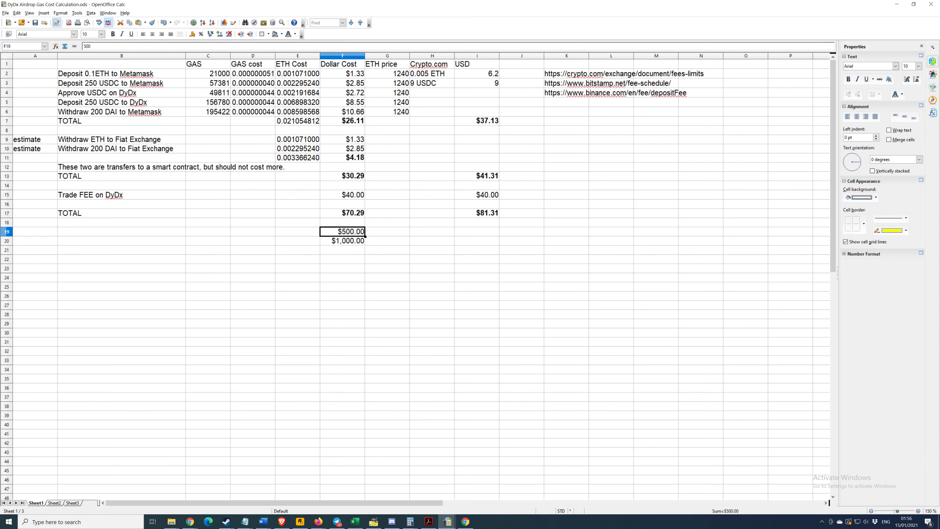
click(342, 240)
click(342, 231)
click(342, 241)
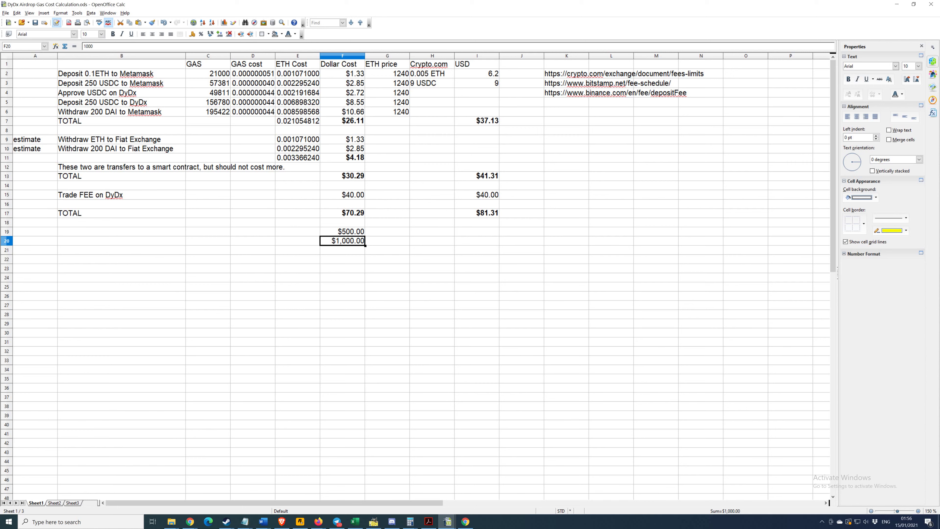
click(341, 232)
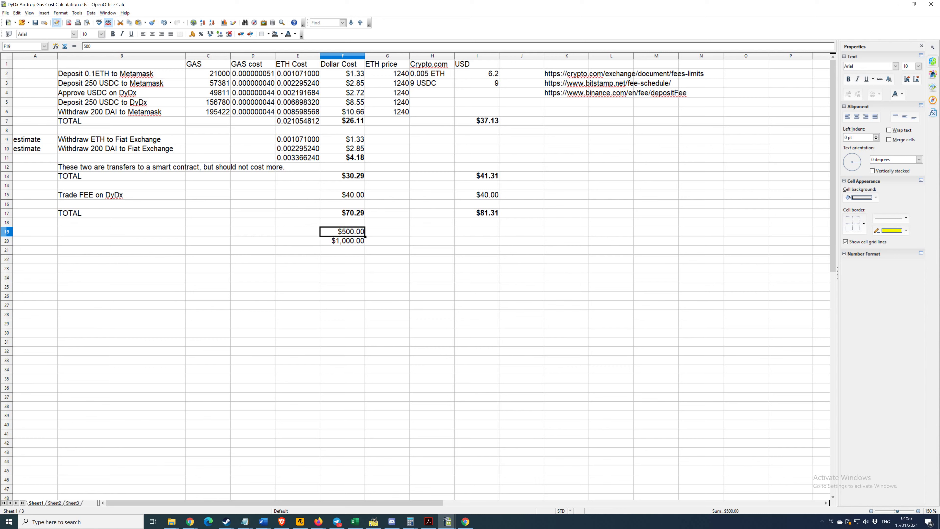
click(342, 241)
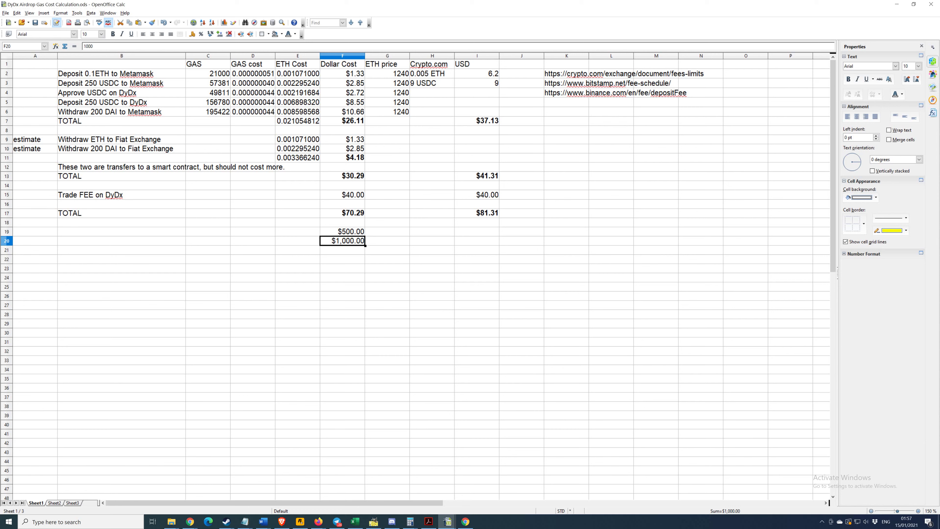
click(476, 213)
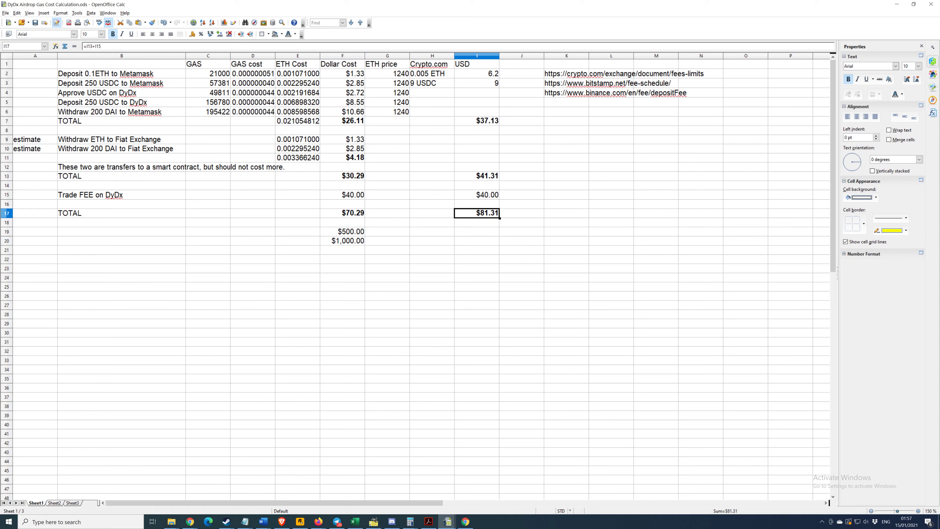
click(477, 223)
click(477, 213)
click(432, 64)
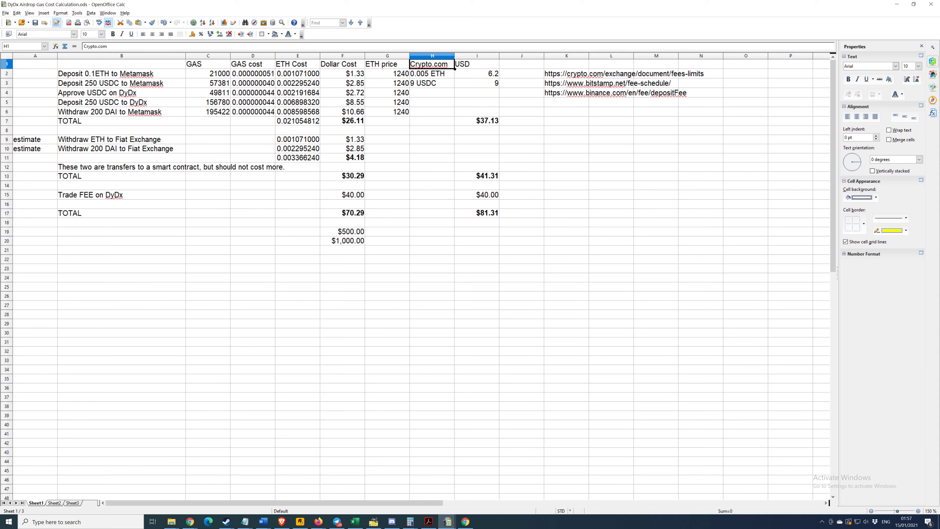
click(342, 83)
click(476, 82)
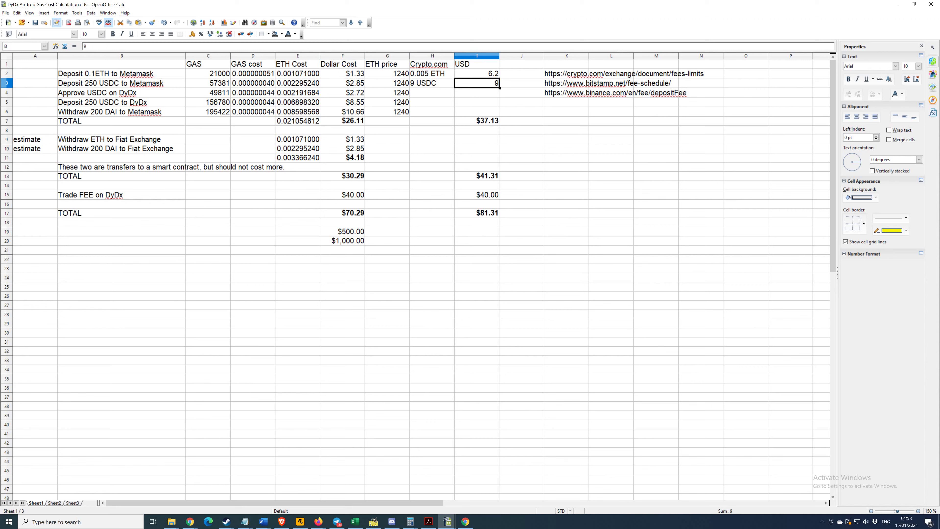
Switch to Firefox and read the 5 Jan 2021 update in Bitstamp's article on ETH withdrawal fees
mouse_move(318, 521)
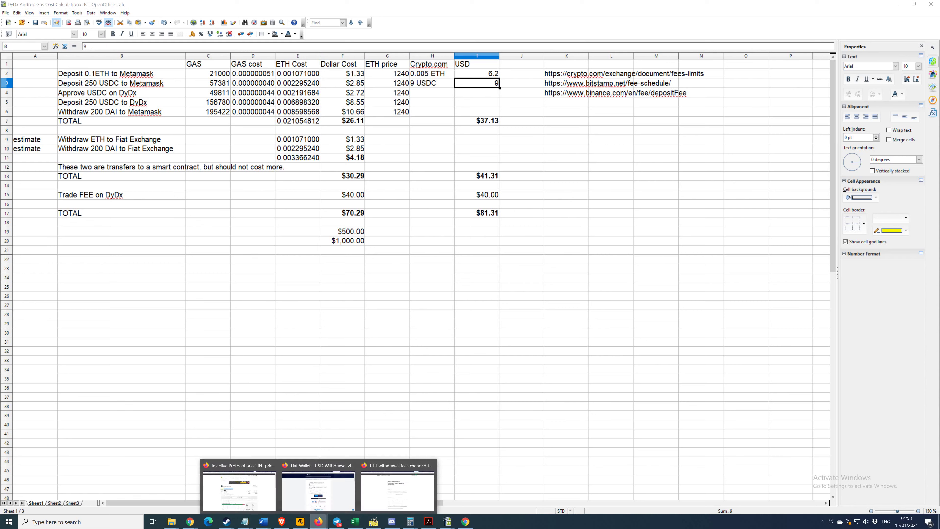
click(397, 489)
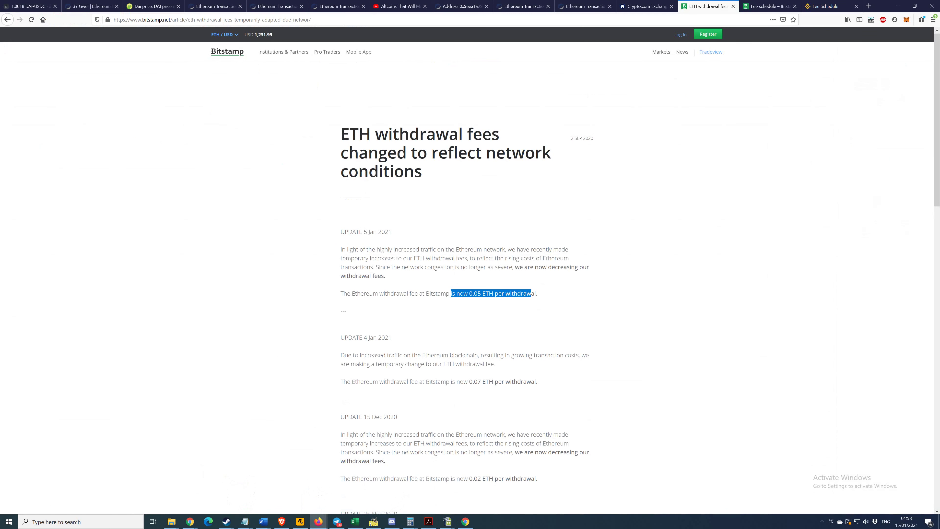
drag(341, 134, 422, 171)
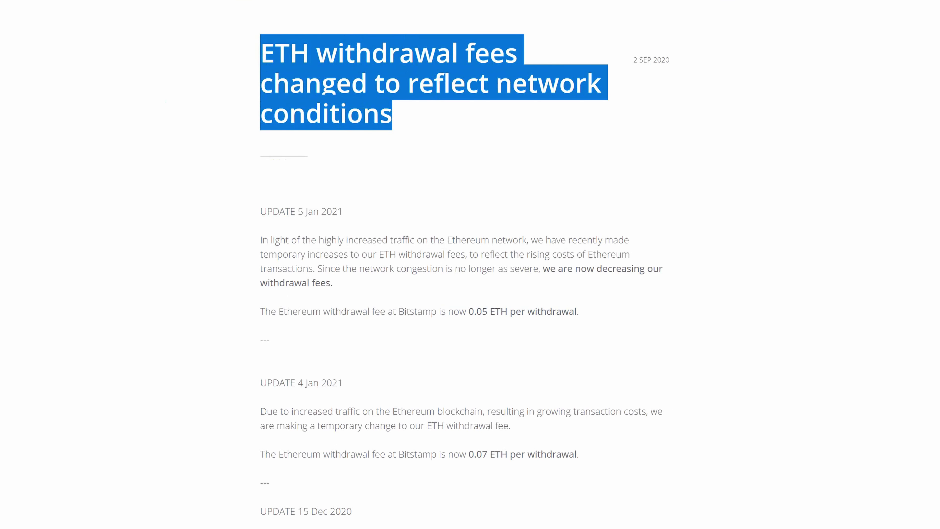
drag(342, 211, 261, 211)
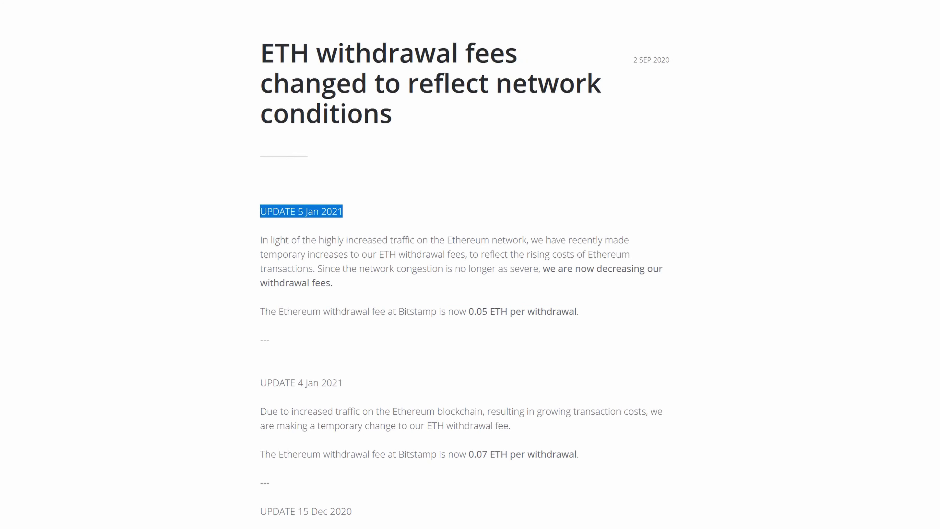
drag(387, 311, 552, 311)
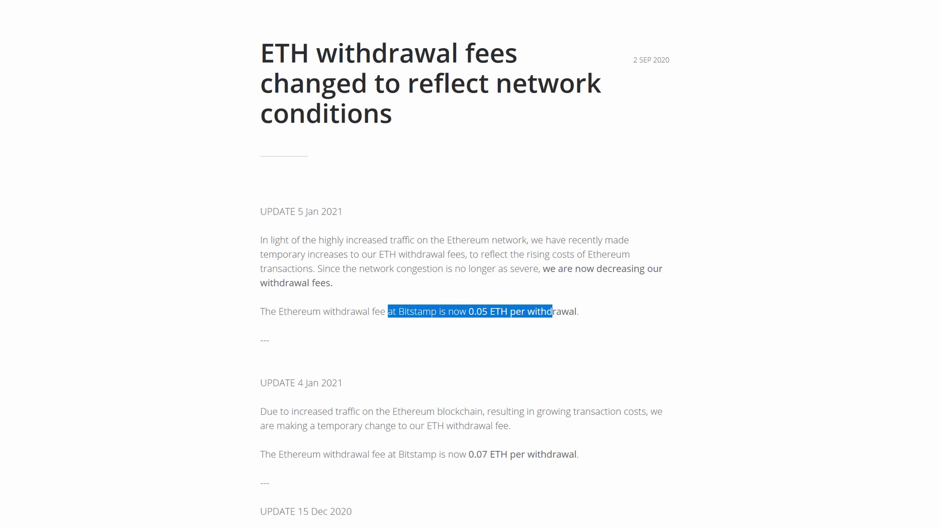
Return to the OpenOffice Calc spreadsheet and compare the 0.1 ETH deposit's network cost with the Crypto.com ETH fee
click(447, 521)
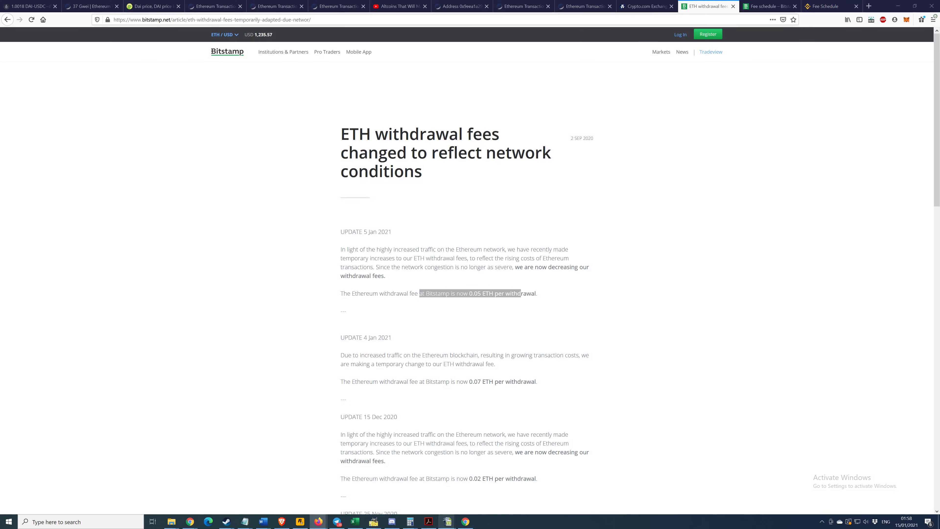
click(486, 487)
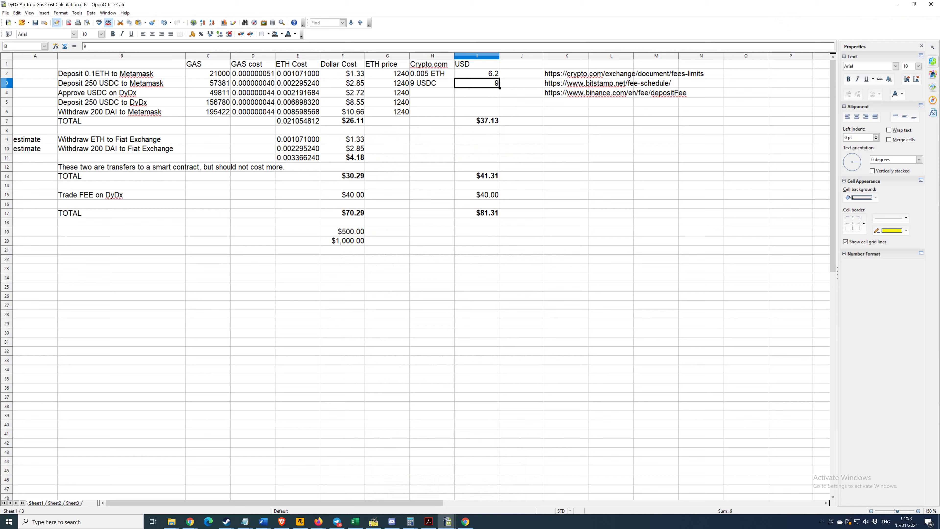
click(342, 73)
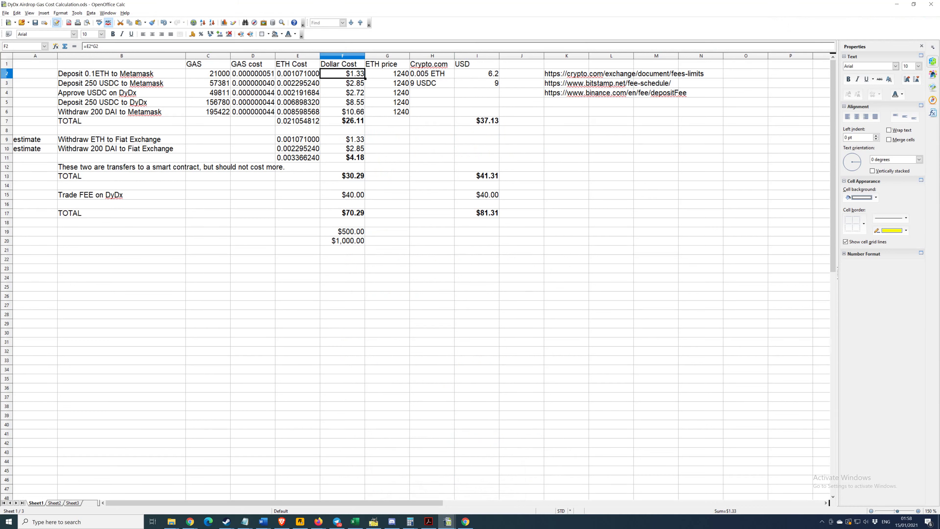
click(431, 73)
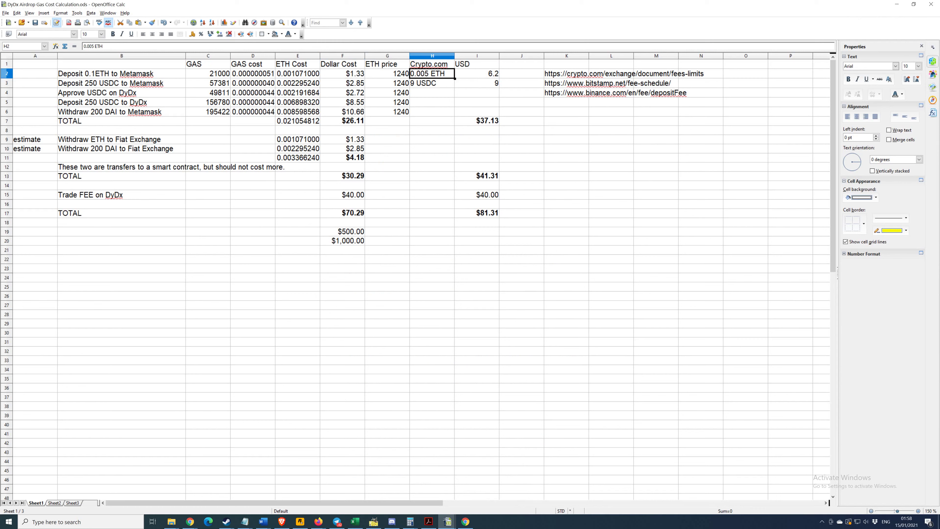
click(297, 73)
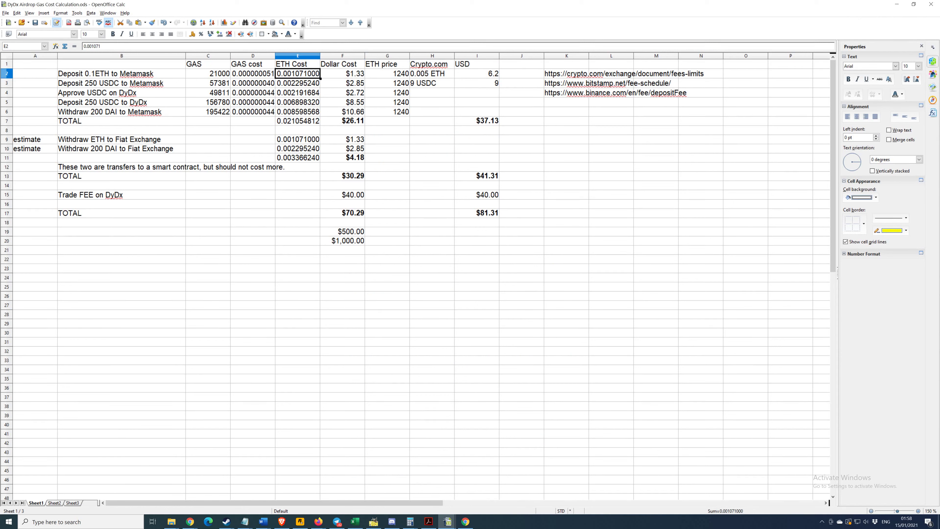
click(431, 73)
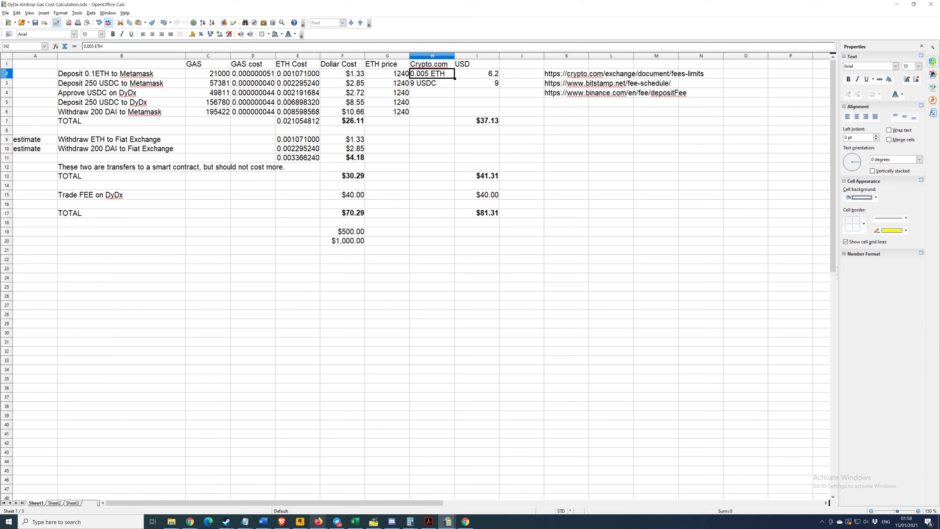
Switch back to the Bitstamp article in Firefox and compare the ETH withdrawal fees of the 5 Jan and 4 Jan 2021 updates
mouse_move(319, 521)
click(398, 490)
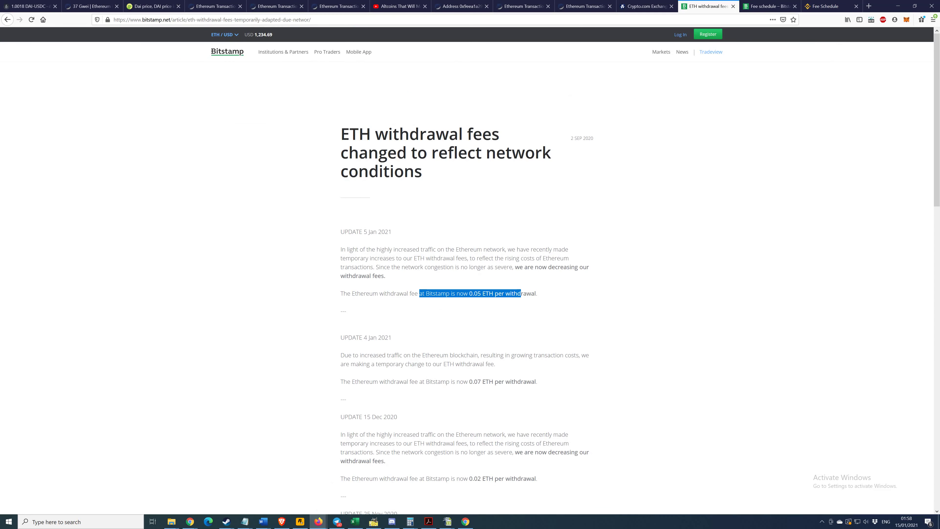
click(470, 294)
drag(469, 293, 481, 293)
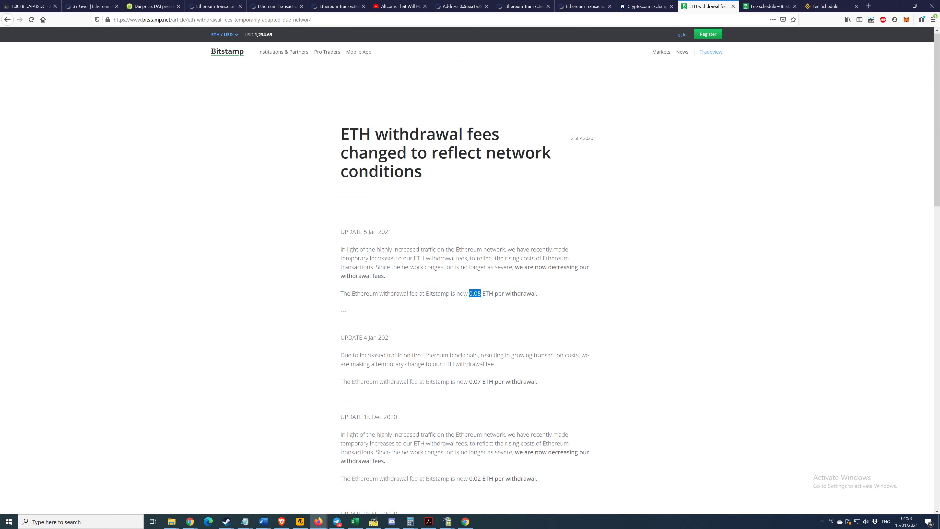
drag(482, 381, 469, 381)
drag(482, 293, 463, 293)
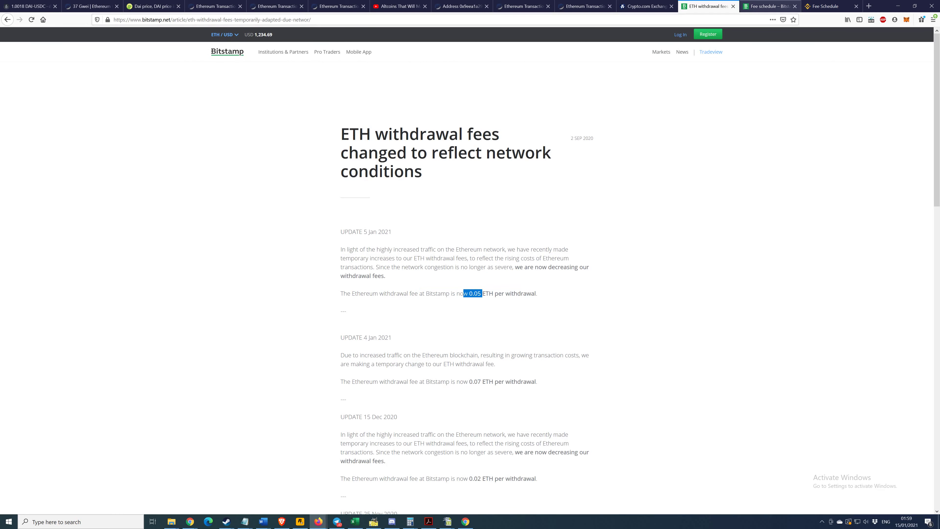
Switch to Bitstamp's fee schedule and read the withdrawal fee for USD Coin (USDC)
key(ctrl+Tab)
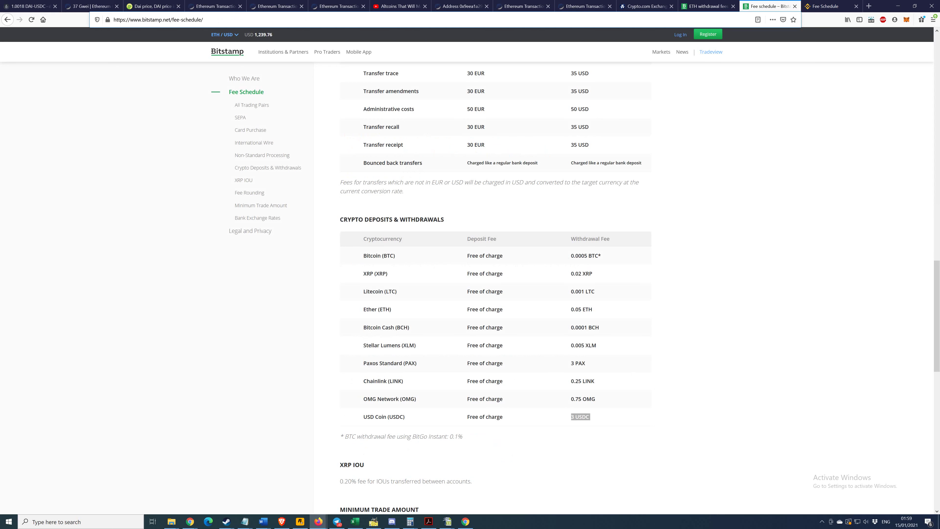
drag(404, 417, 363, 417)
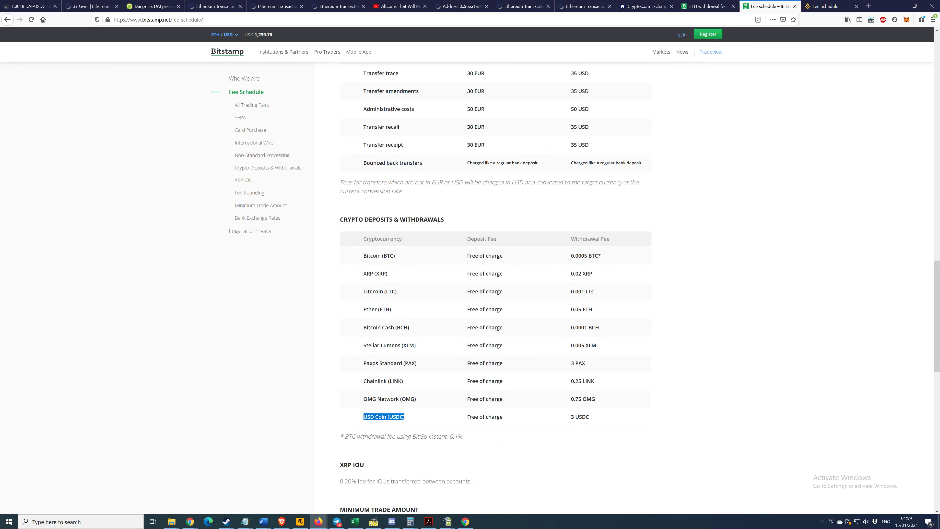
drag(590, 416, 571, 417)
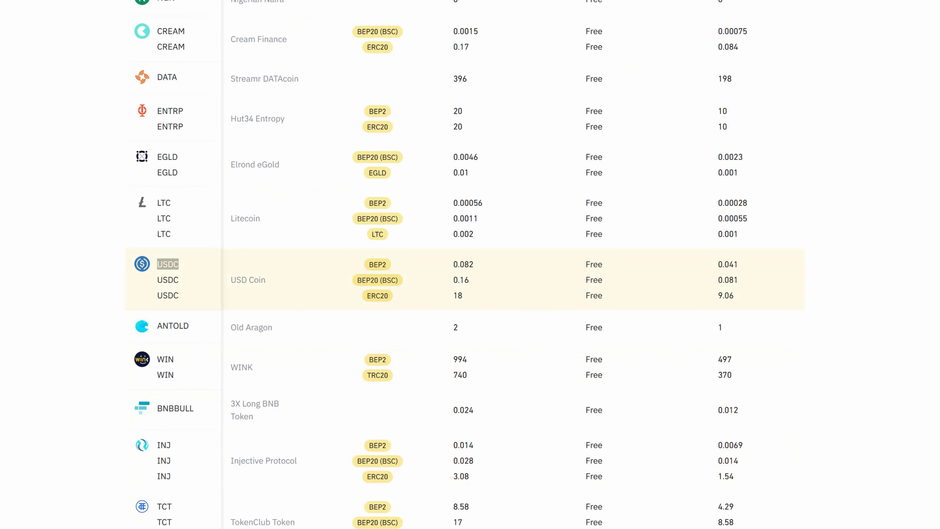
Close the search on Binance's fee page and check the USDC and ETH withdrawal fees on the Crypto.com exchange page
key(Escape)
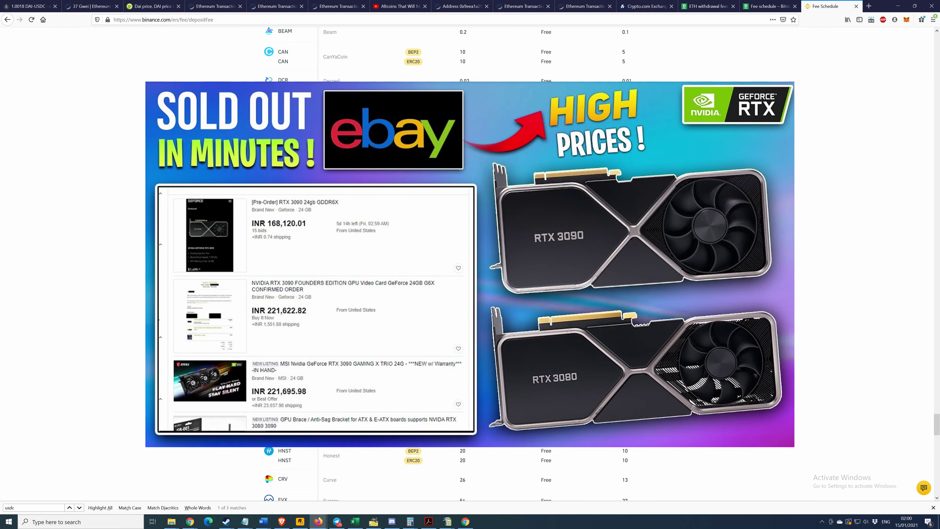
click(643, 6)
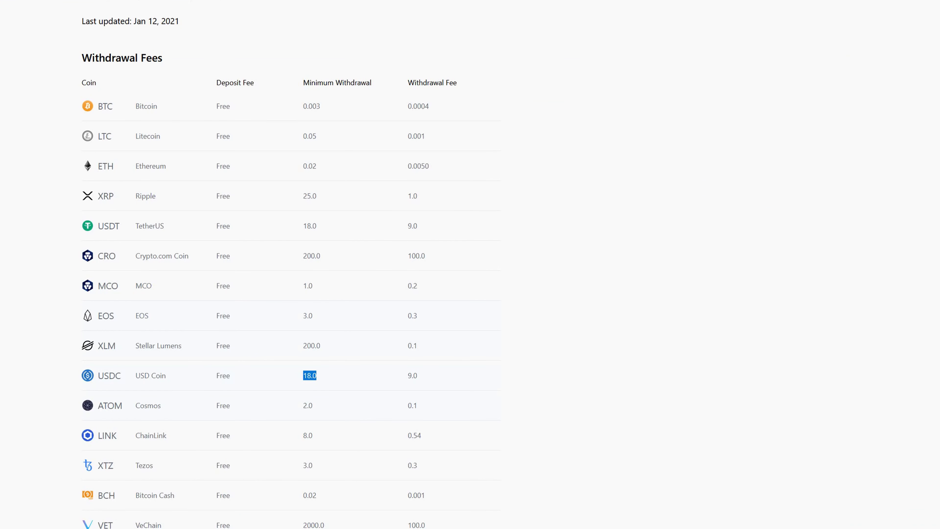
double_click(412, 375)
double_click(418, 166)
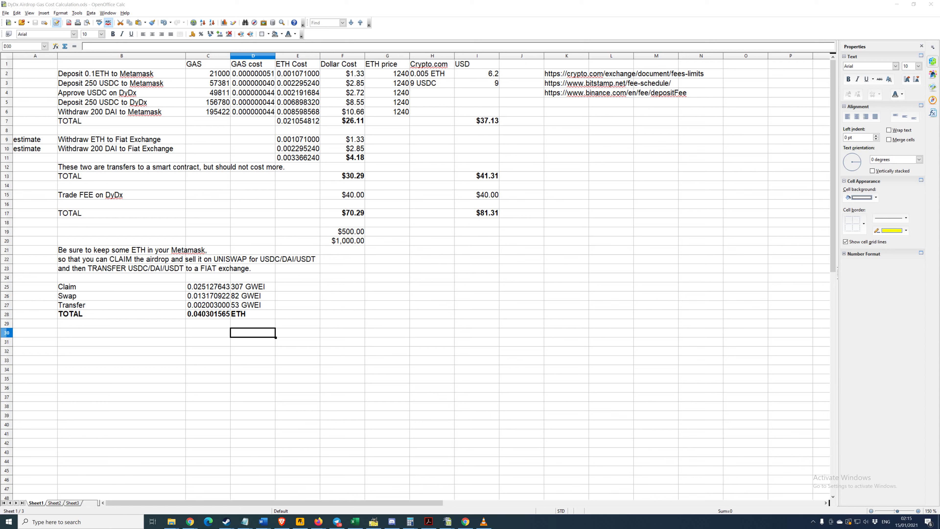
Return to the OpenOffice Calc spreadsheet and go through the Claim, Swap and Transfer labels in B25 to B27
click(121, 286)
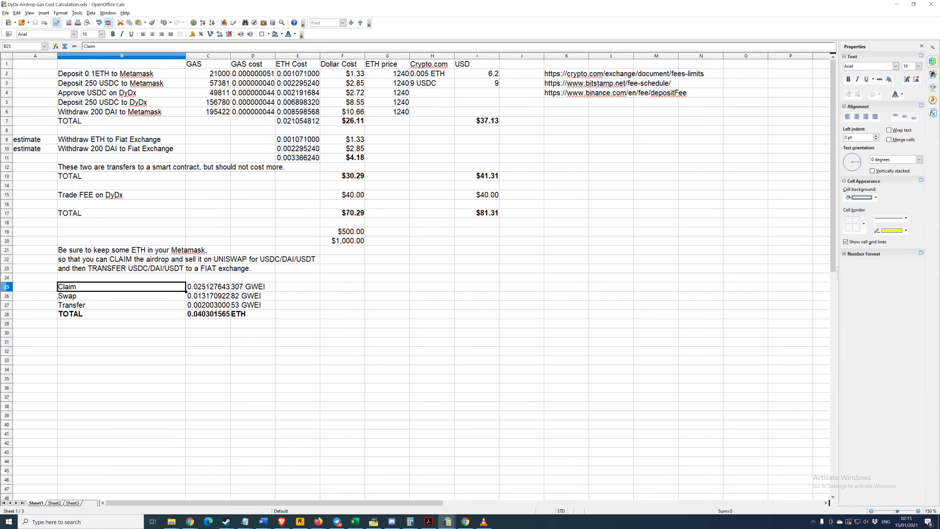
click(121, 295)
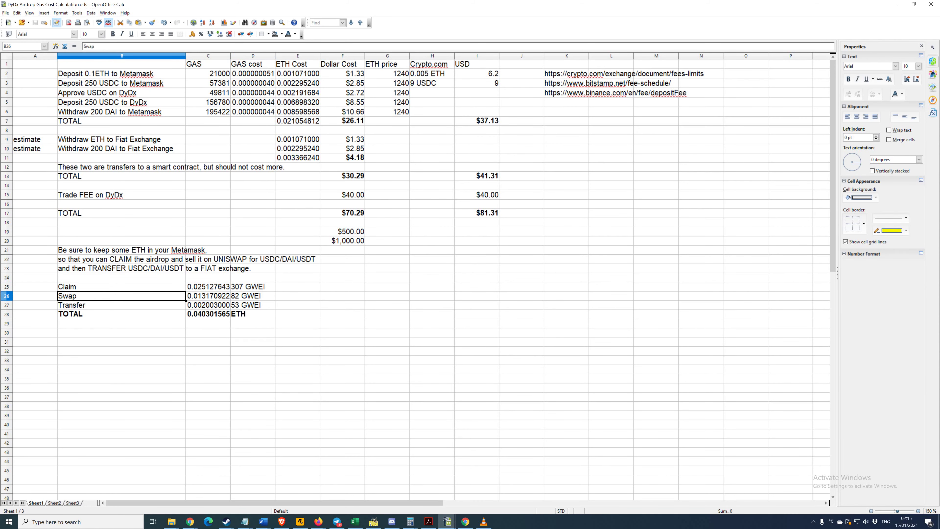
click(122, 305)
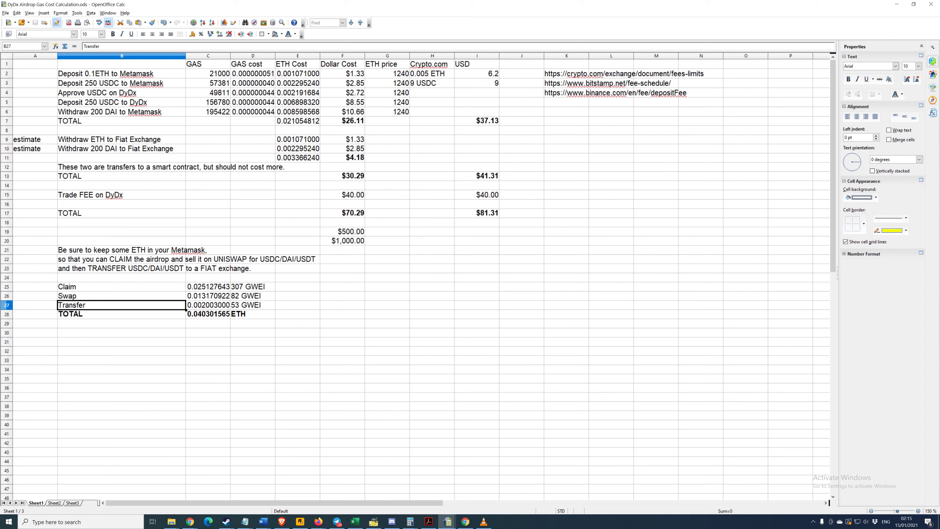
Compare the Claim cost in C25 with its gas price in D25
click(208, 286)
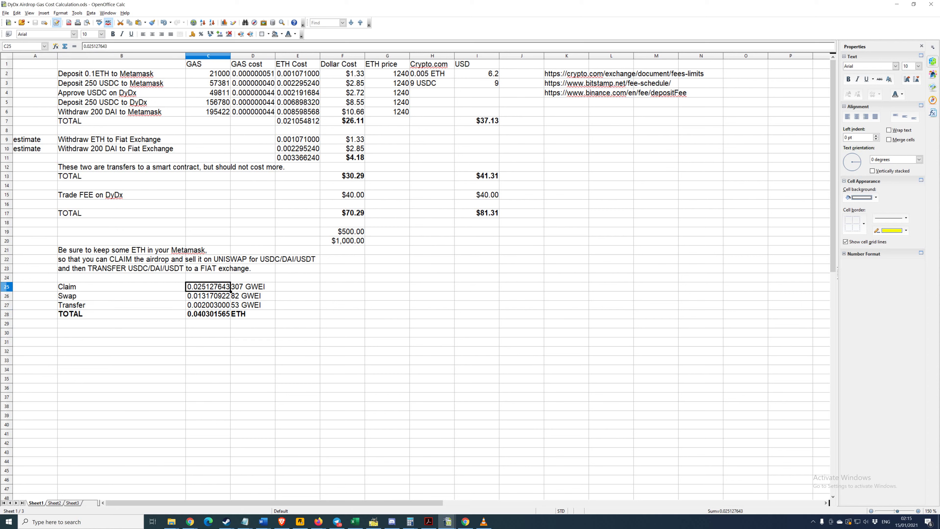
click(121, 286)
click(208, 286)
click(252, 287)
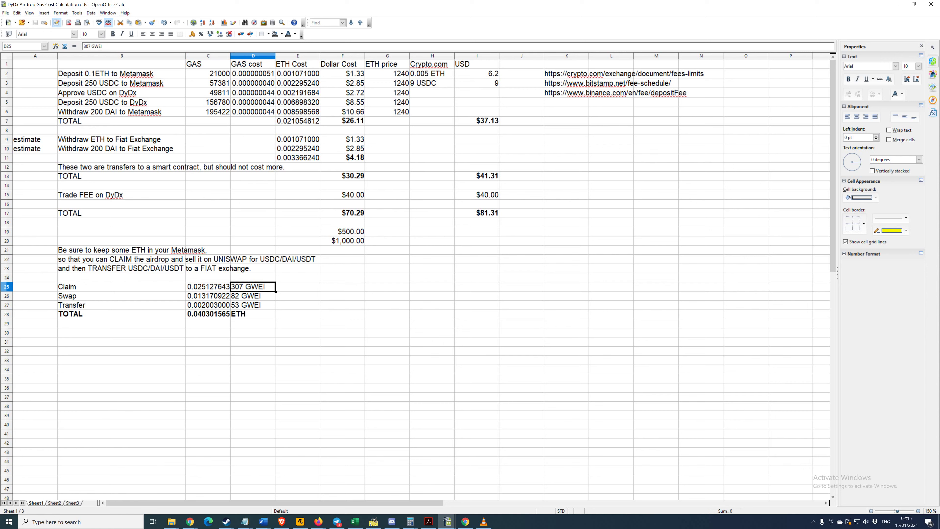
click(207, 286)
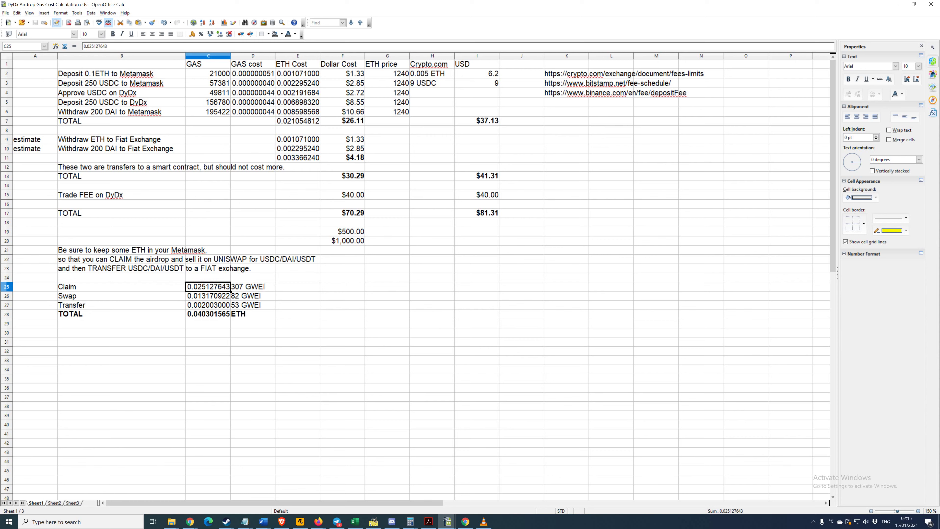
click(252, 286)
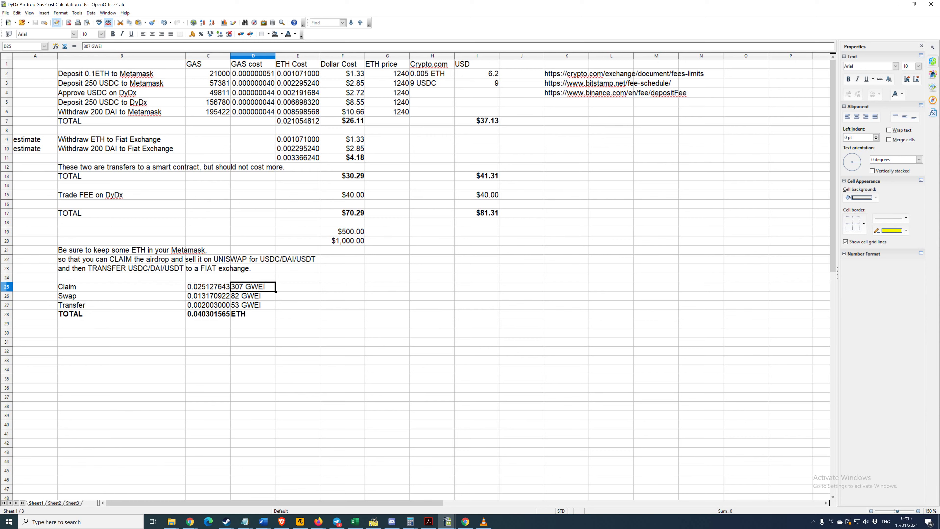
Compare the Swap and Transfer costs in C26 and C27 with their gas prices in D26 and D27
click(208, 295)
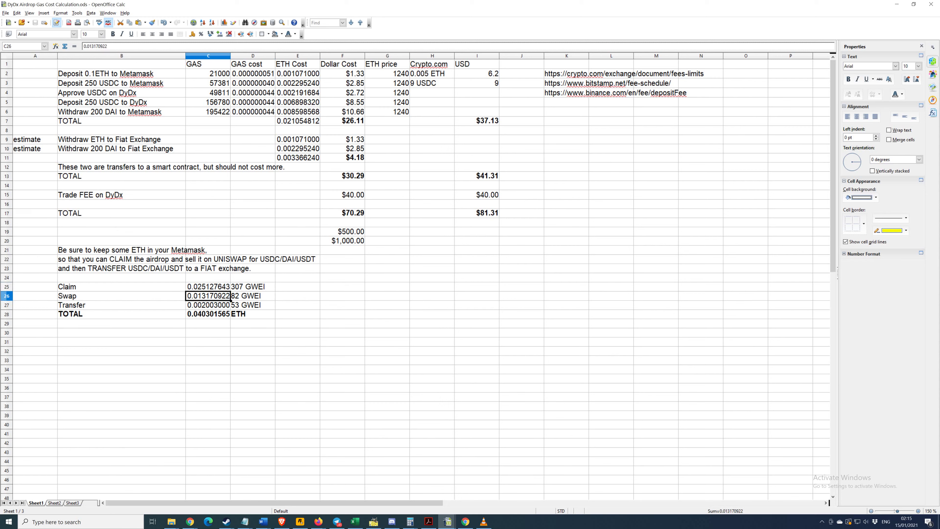
click(252, 295)
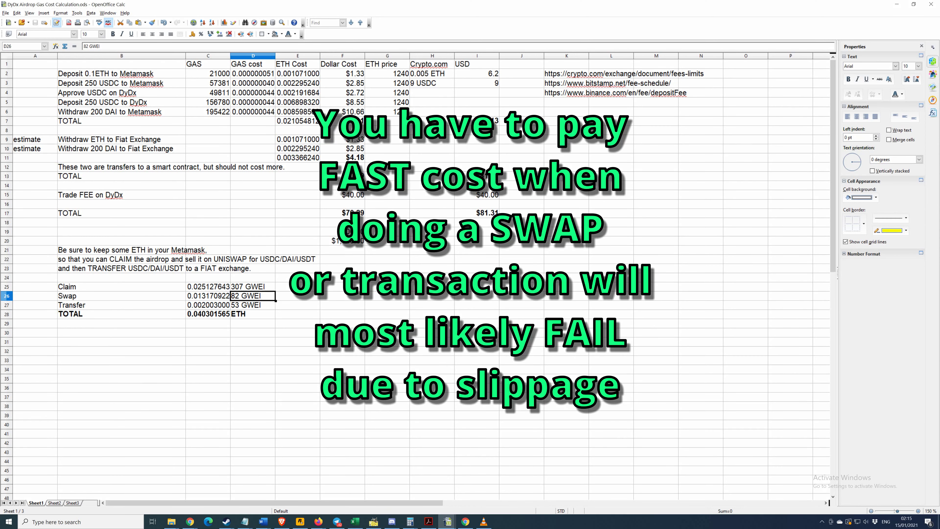
click(207, 305)
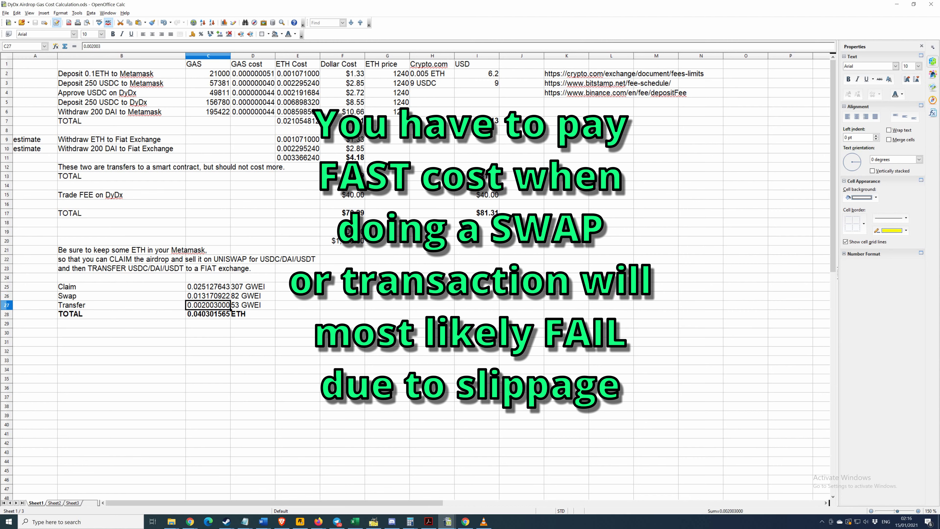
click(253, 304)
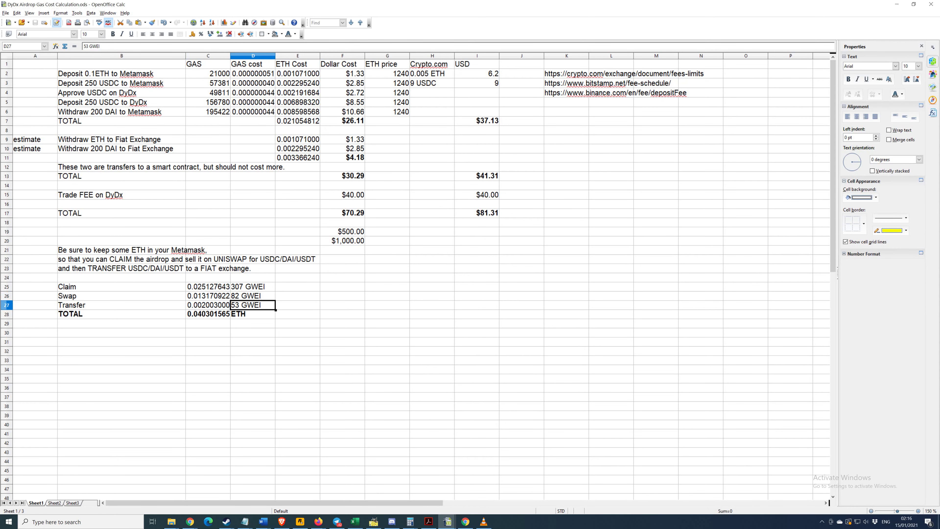
click(208, 304)
click(252, 305)
Check the total for claiming, swapping and transferring in C28 and its unit in D28
key(shift+Left)
key(Down)
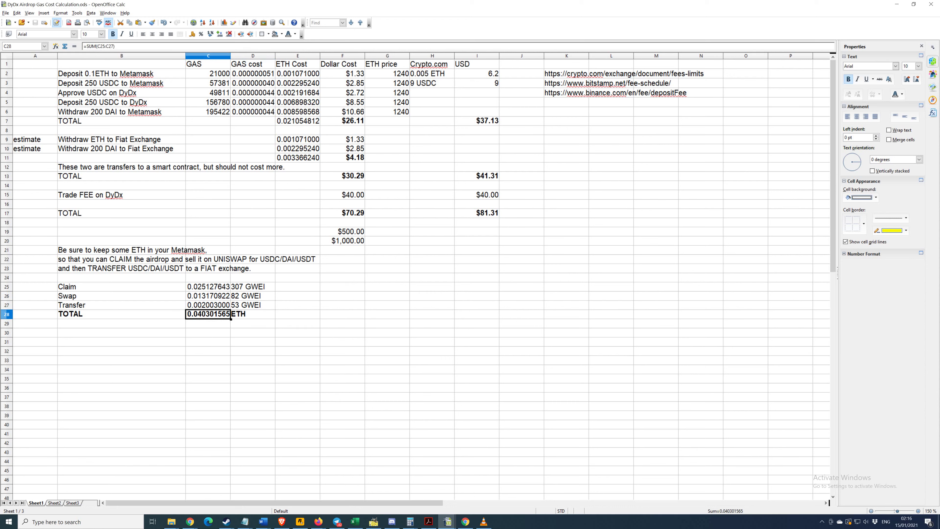
key(Right)
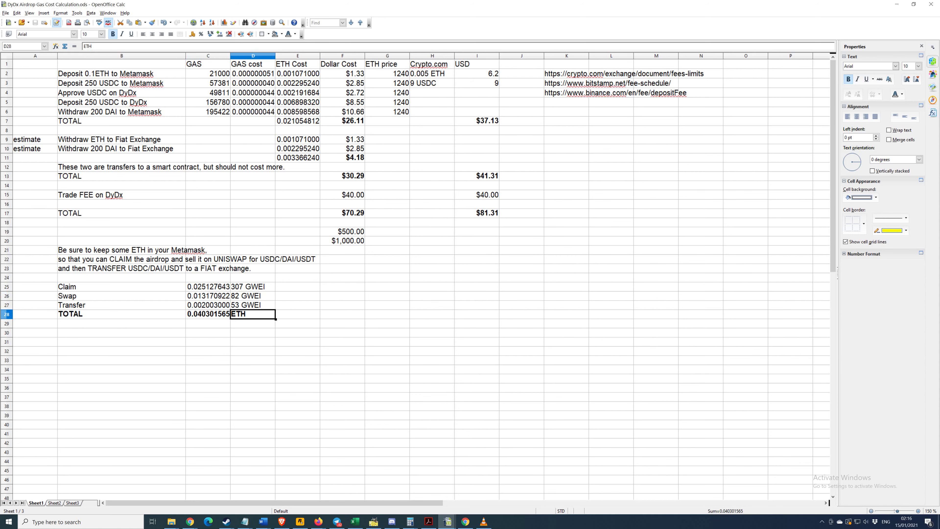
key(Left)
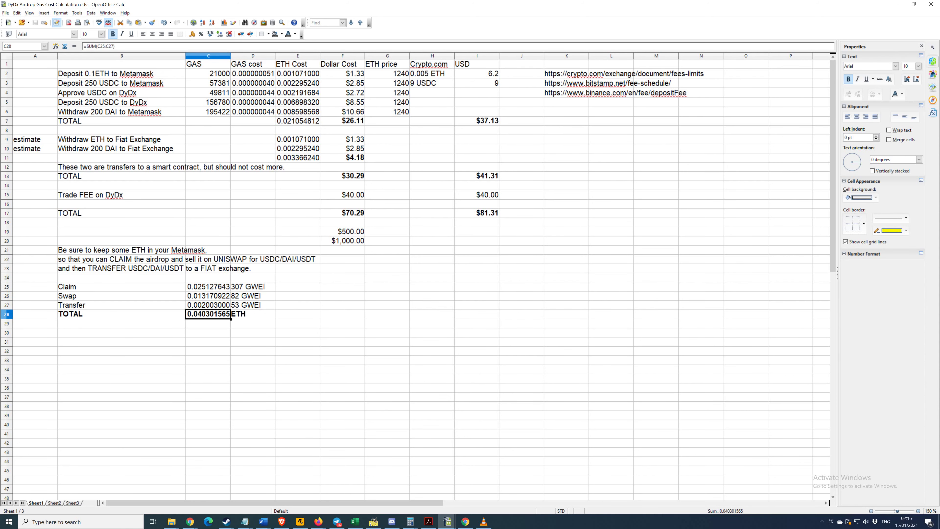
Go through the Claim, Swap and Transfer labels again and check the Swap cost in C26
click(122, 286)
click(122, 296)
click(122, 305)
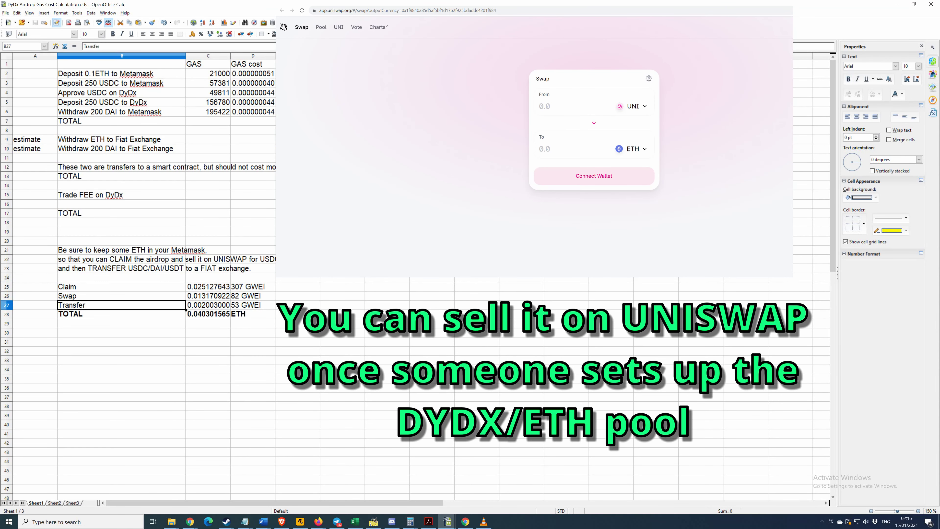
click(121, 287)
click(121, 296)
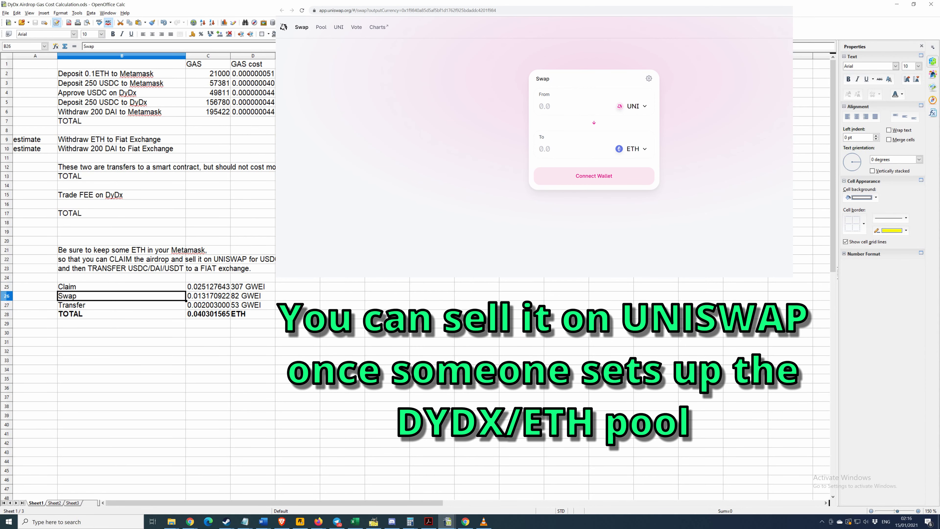
click(208, 296)
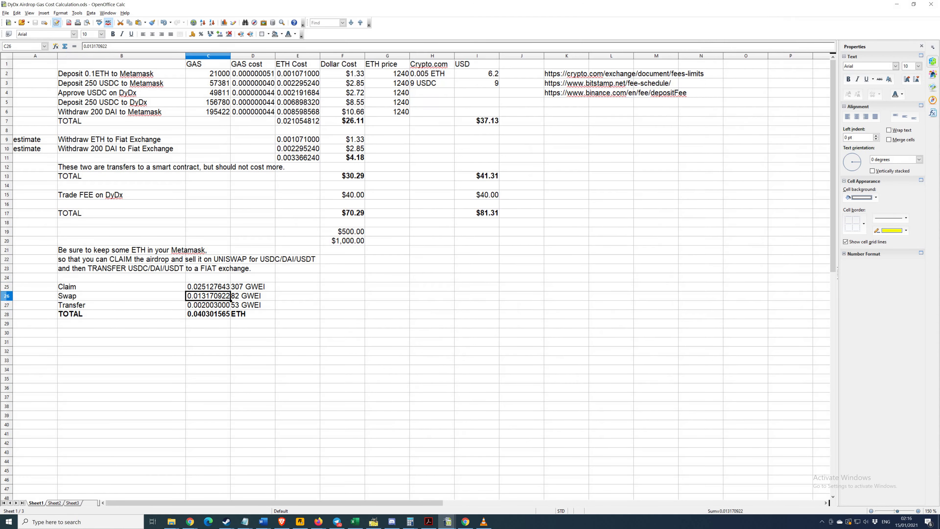
Compare the ETH total in C28 with the Claim cost in C25
click(208, 314)
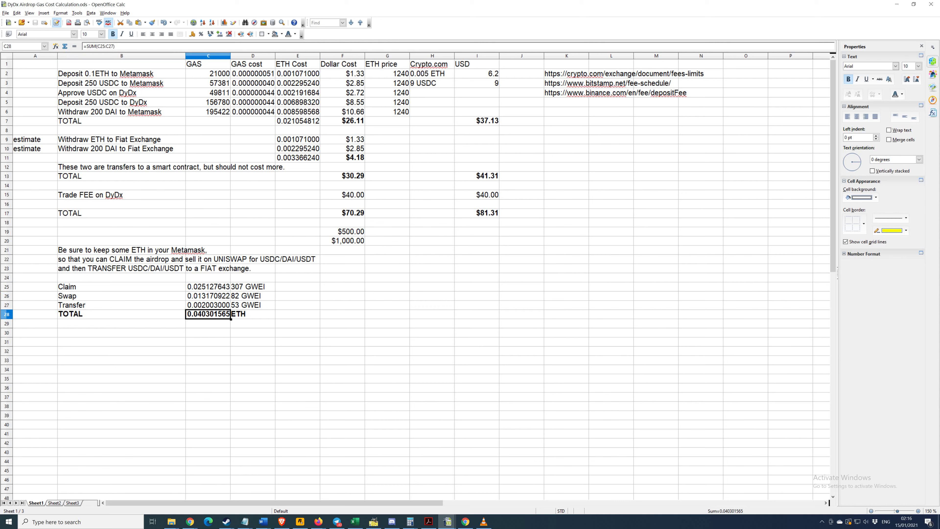
click(208, 287)
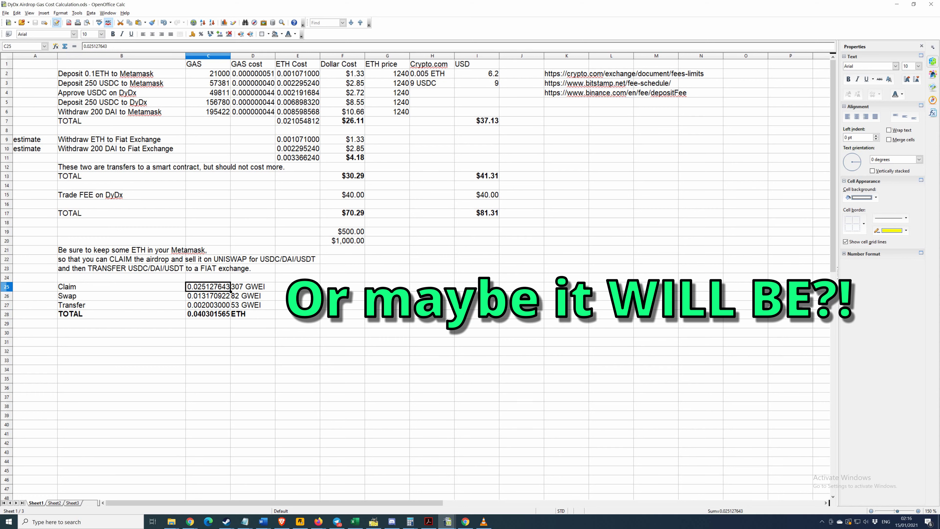
click(208, 314)
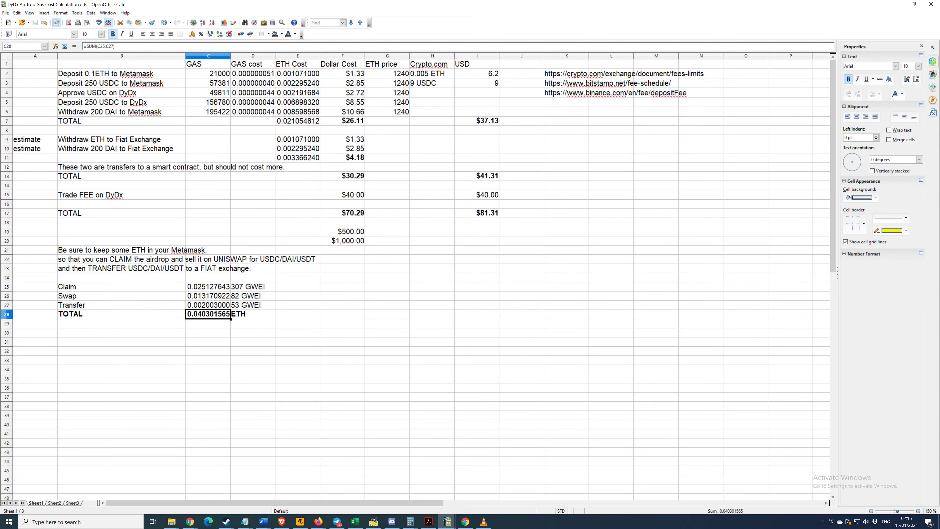
Review the three actions in B25 to B27 together with the ETH total in C28
click(122, 286)
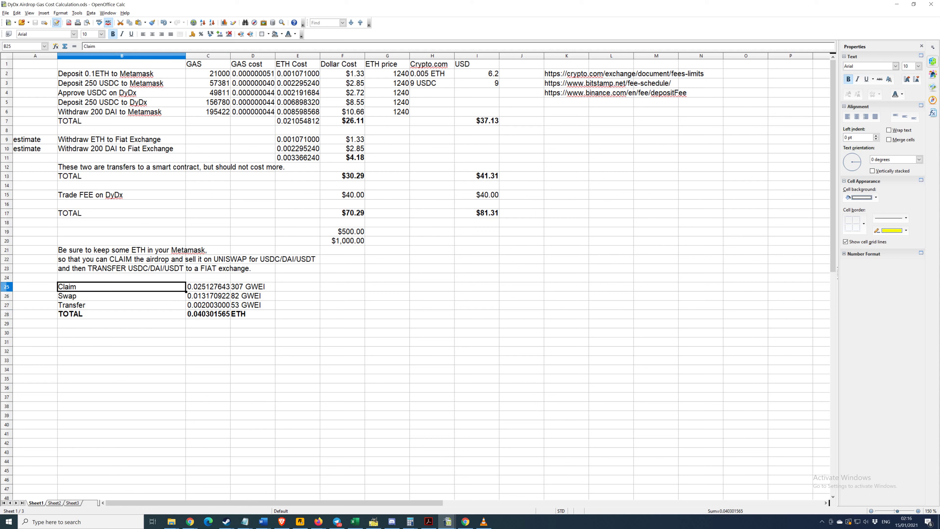
click(122, 295)
click(121, 304)
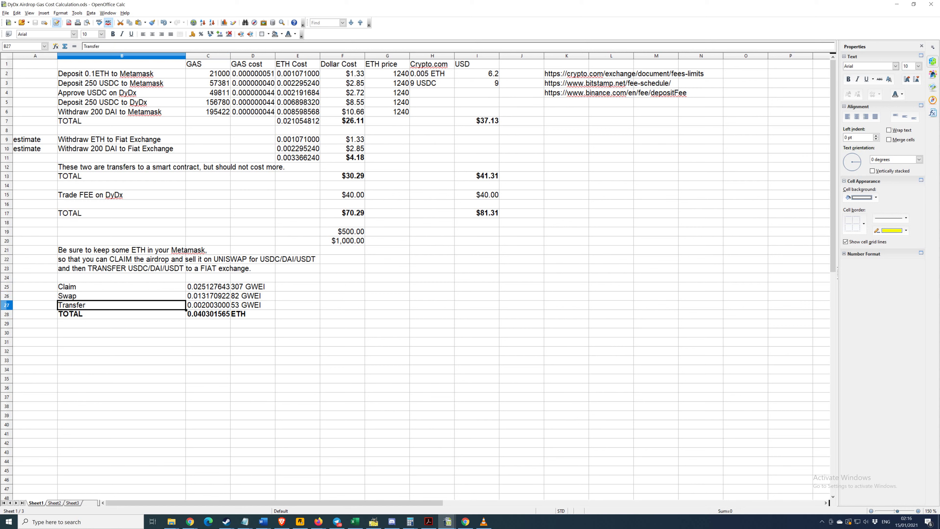
click(208, 314)
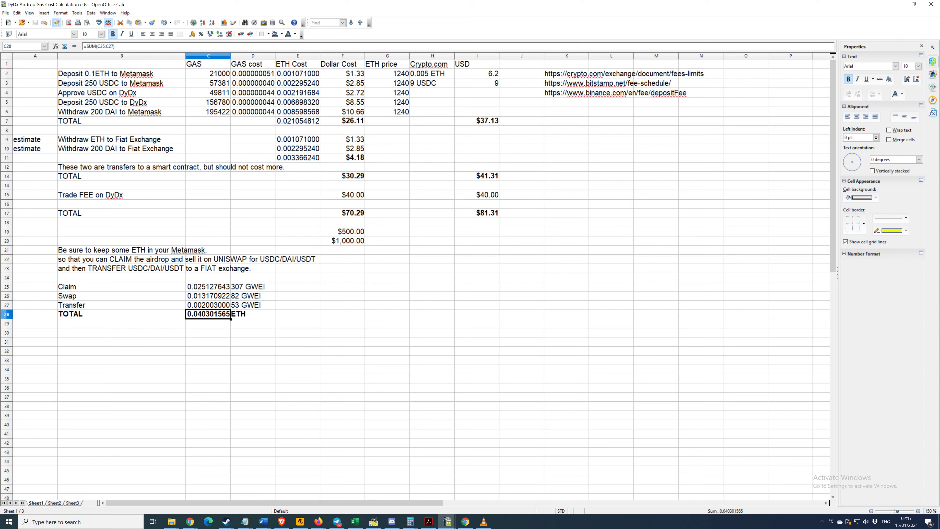
Review the Claim entry in B25, and examine the Swap entry in B26 alongside its cost in C26
click(122, 286)
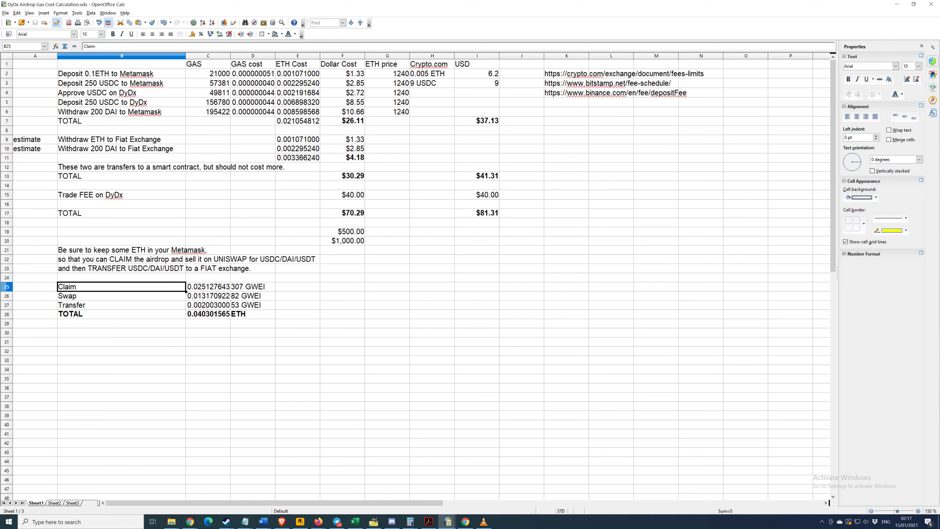
click(121, 295)
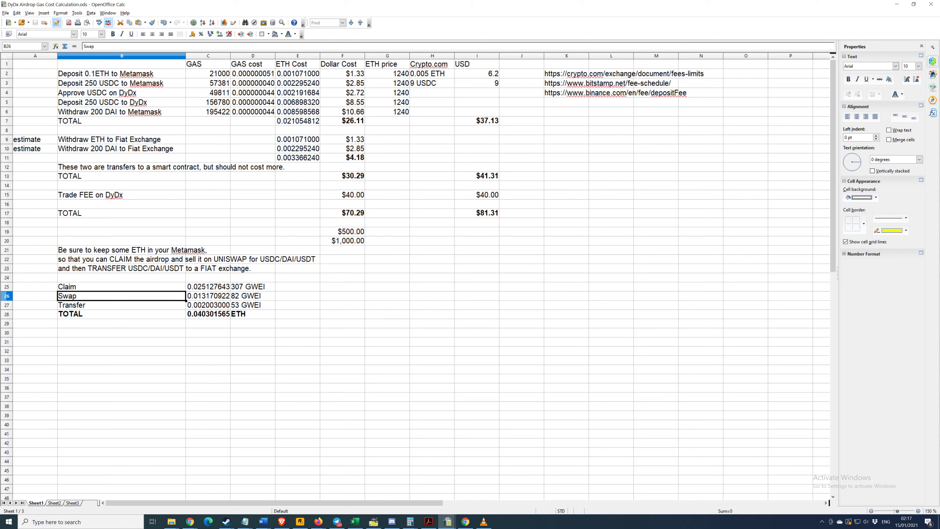
click(208, 296)
click(121, 295)
click(208, 296)
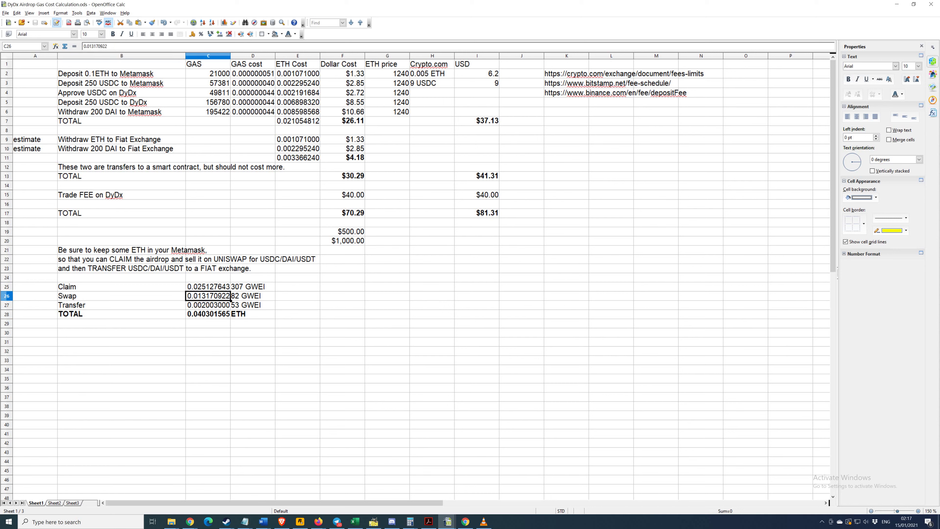
click(122, 296)
click(207, 295)
click(122, 295)
click(208, 296)
click(122, 296)
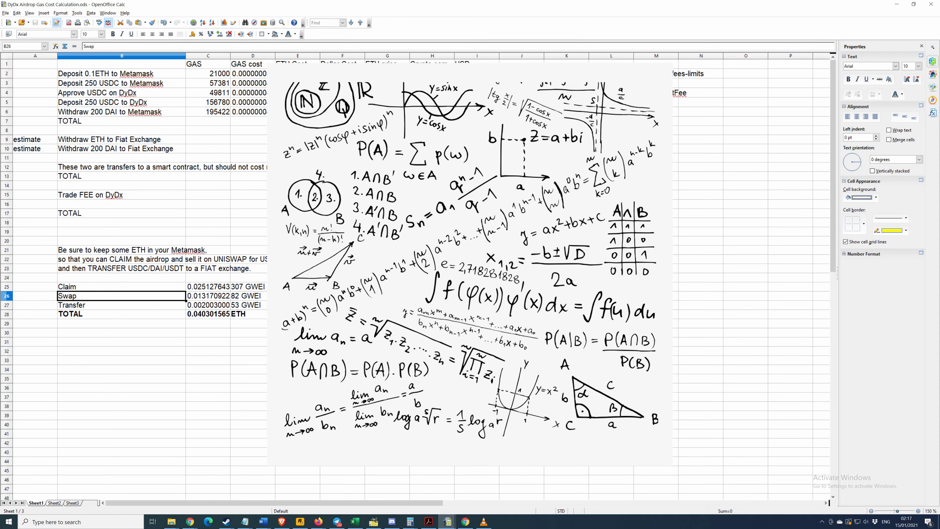
click(207, 296)
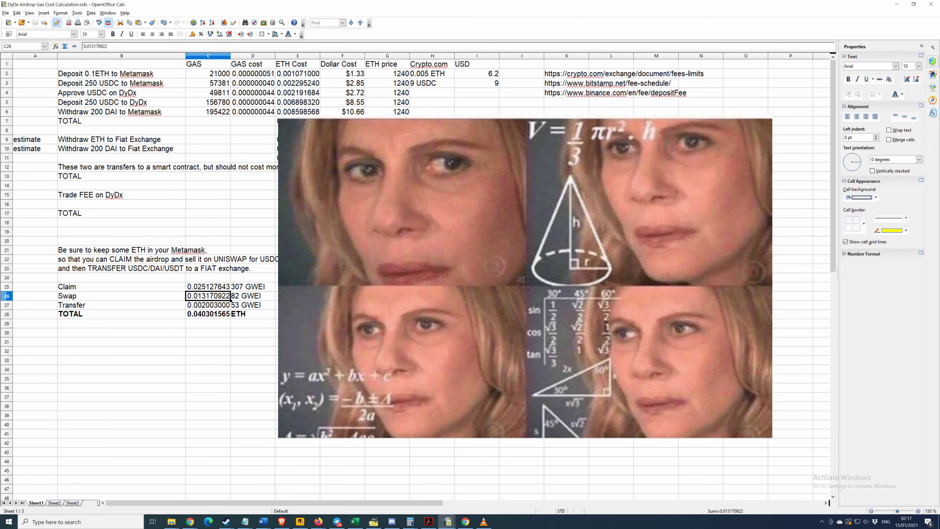
Examine the TOTAL label in B28 alongside the ETH sum in C28
click(208, 314)
click(121, 314)
click(208, 313)
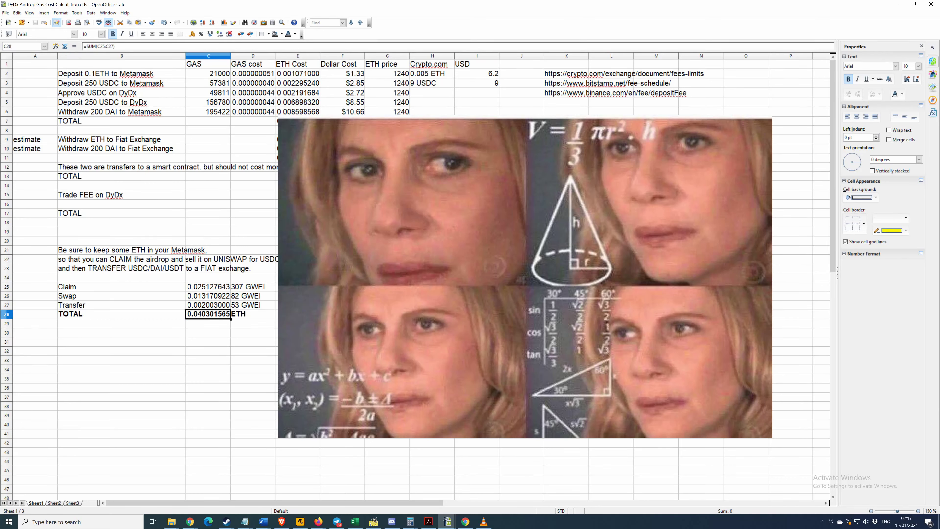
click(122, 314)
key(Right)
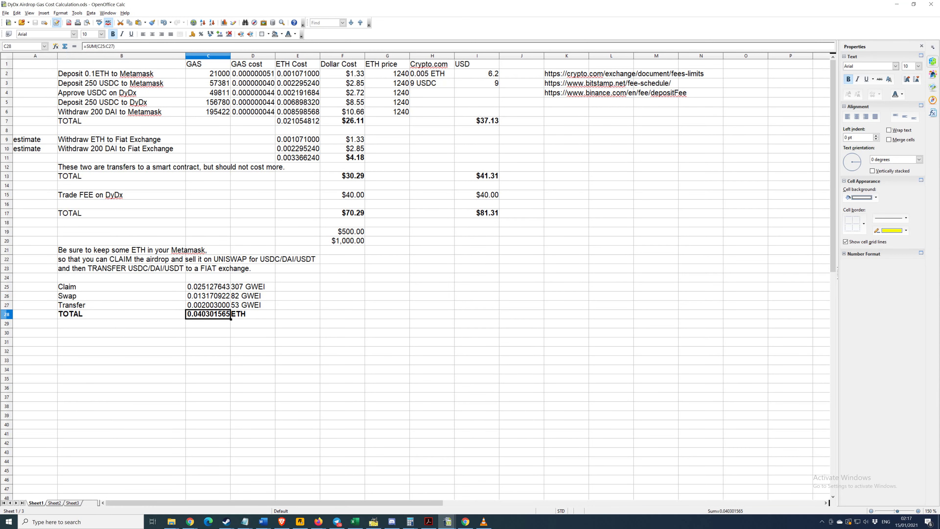
Highlight the Claim, Swap and Transfer entries, and review them with their costs and total across B25:C28
drag(121, 286, 122, 305)
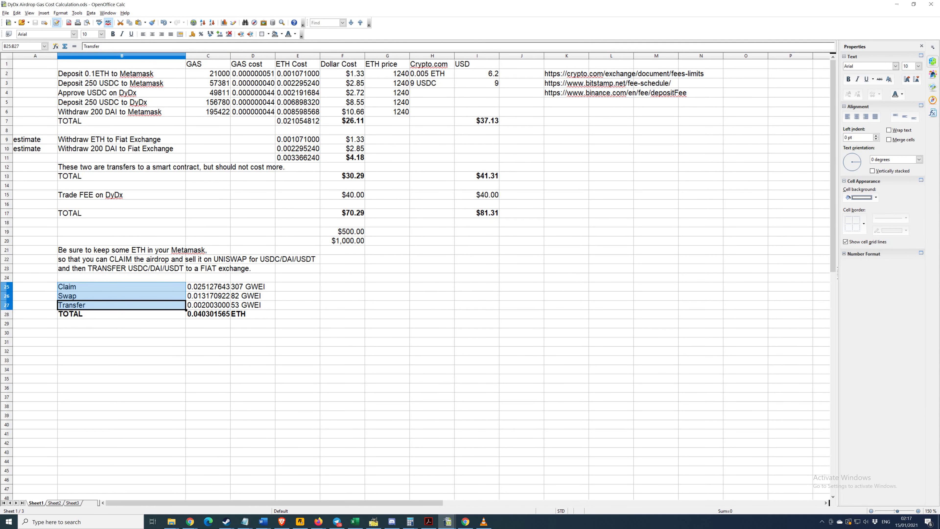
click(122, 314)
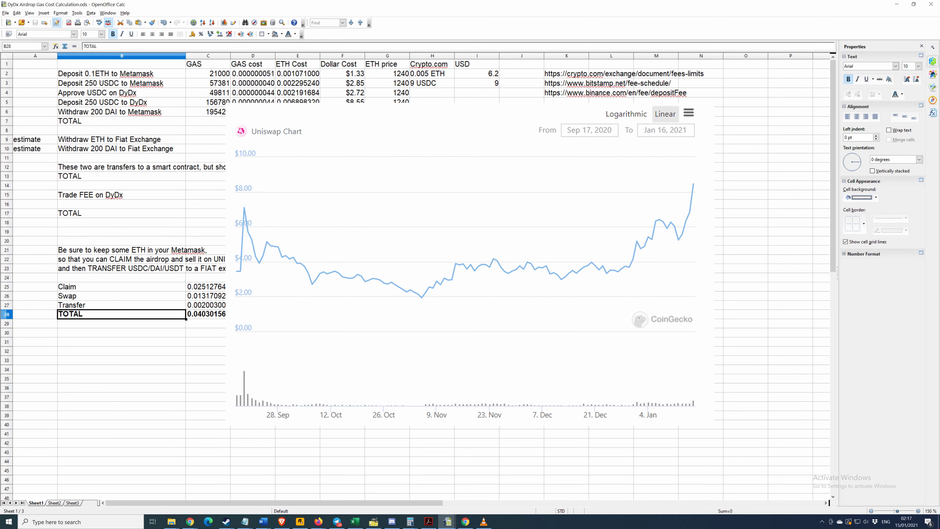
drag(121, 286, 208, 313)
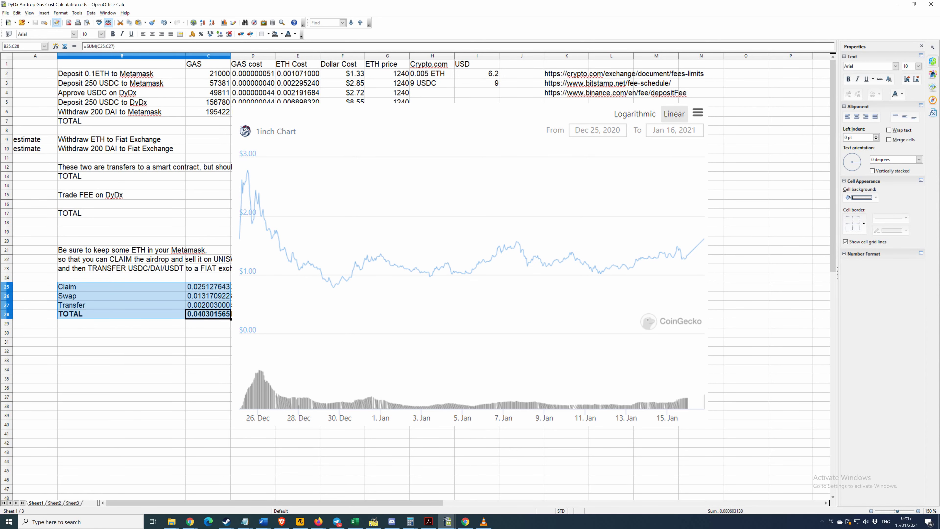
click(208, 323)
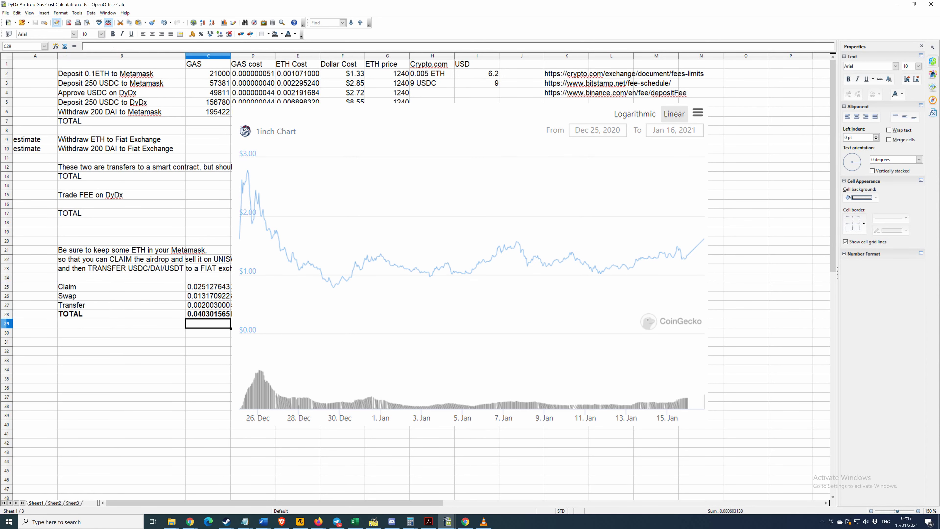